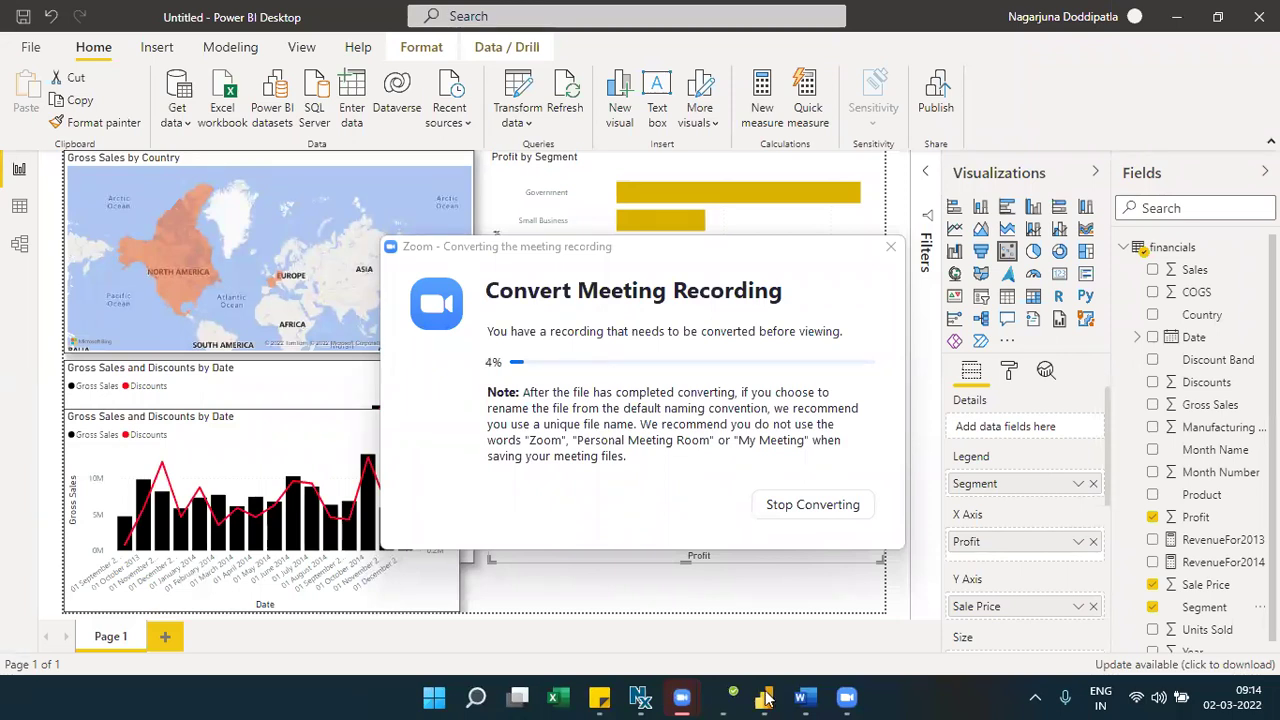
# Bring the Power BI report with the Profit and Sale Price by Segment scatter chart in front of the Zoom dialog
pyautogui.click(764, 697)
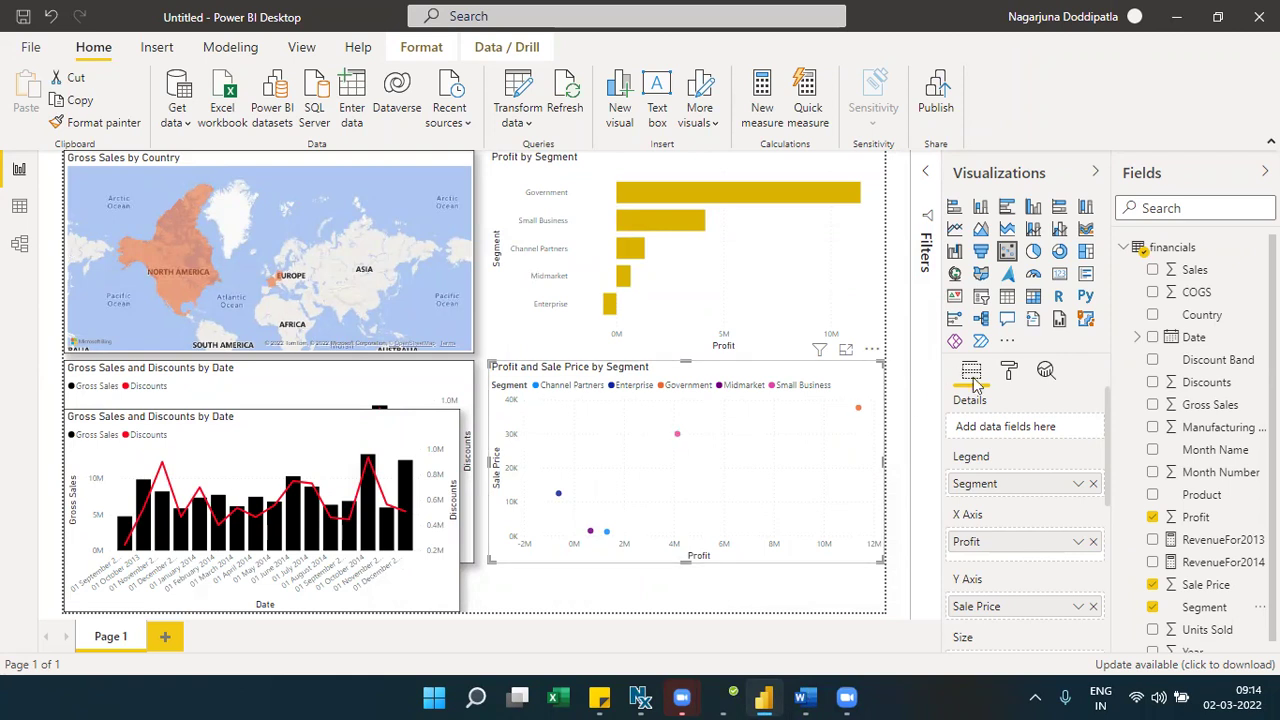
pyautogui.hotkey('alt', 'Tab')
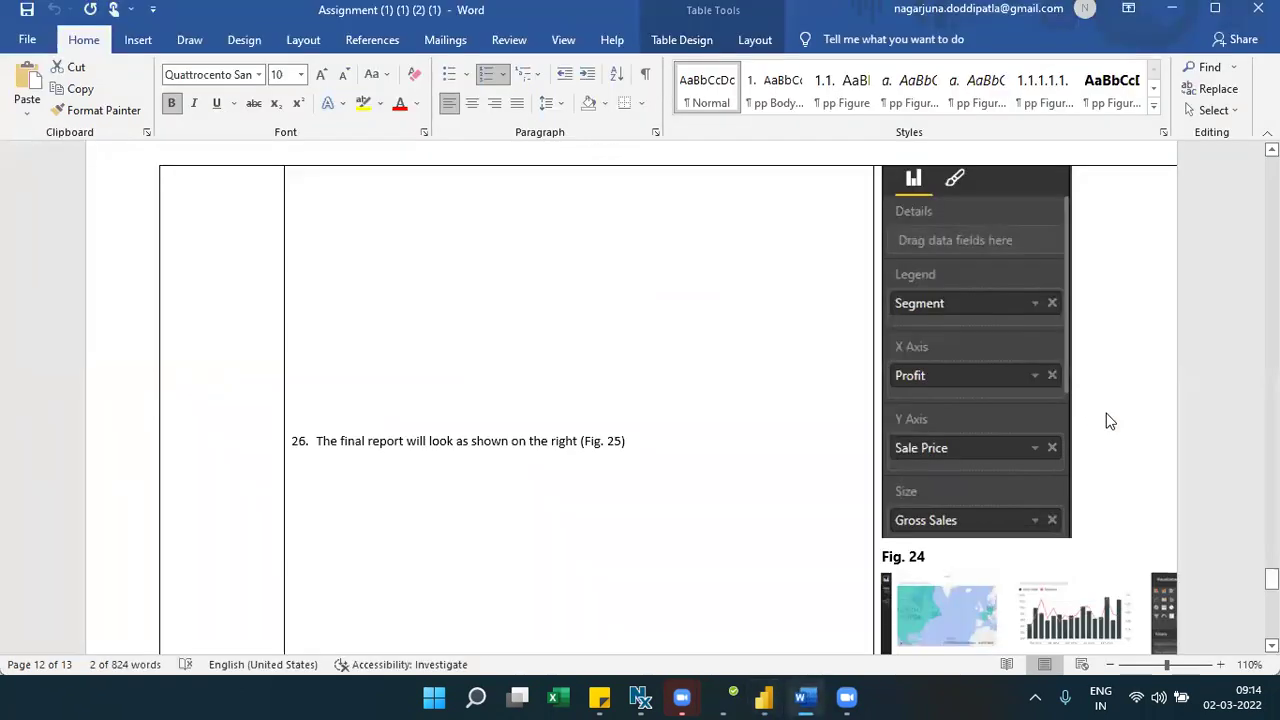
pyautogui.press('super+Down')
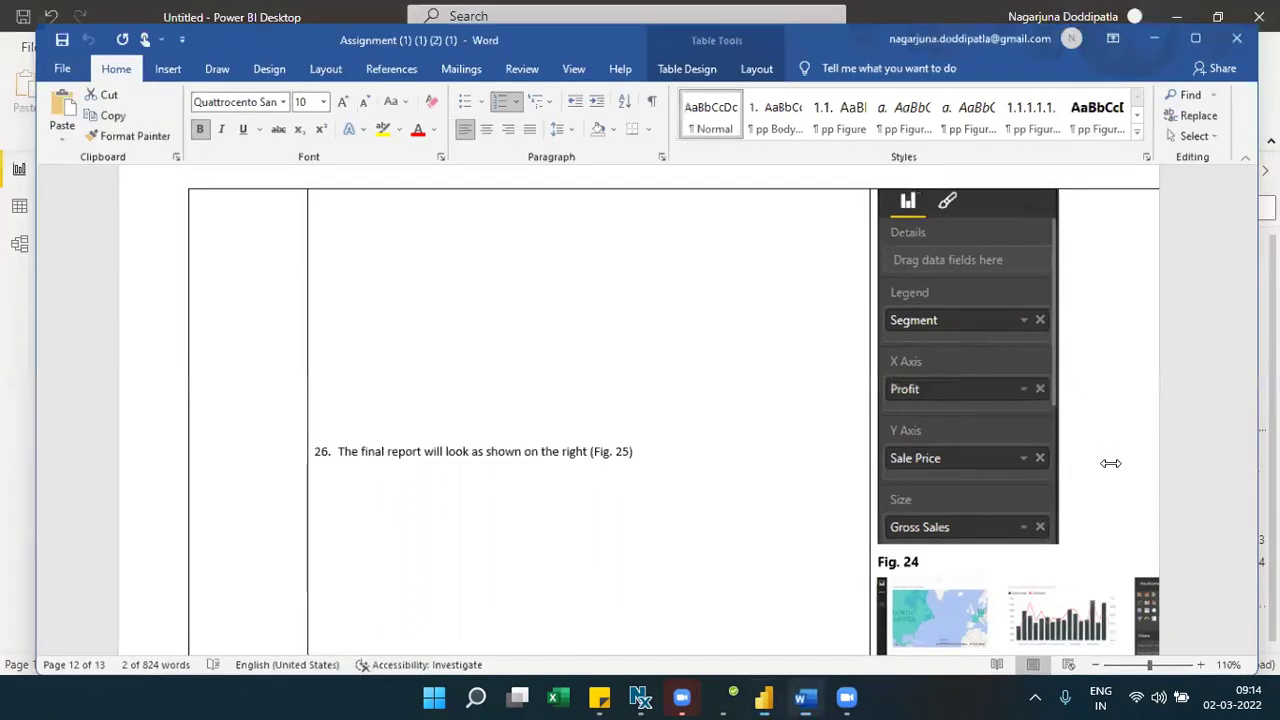
pyautogui.press('super+Down')
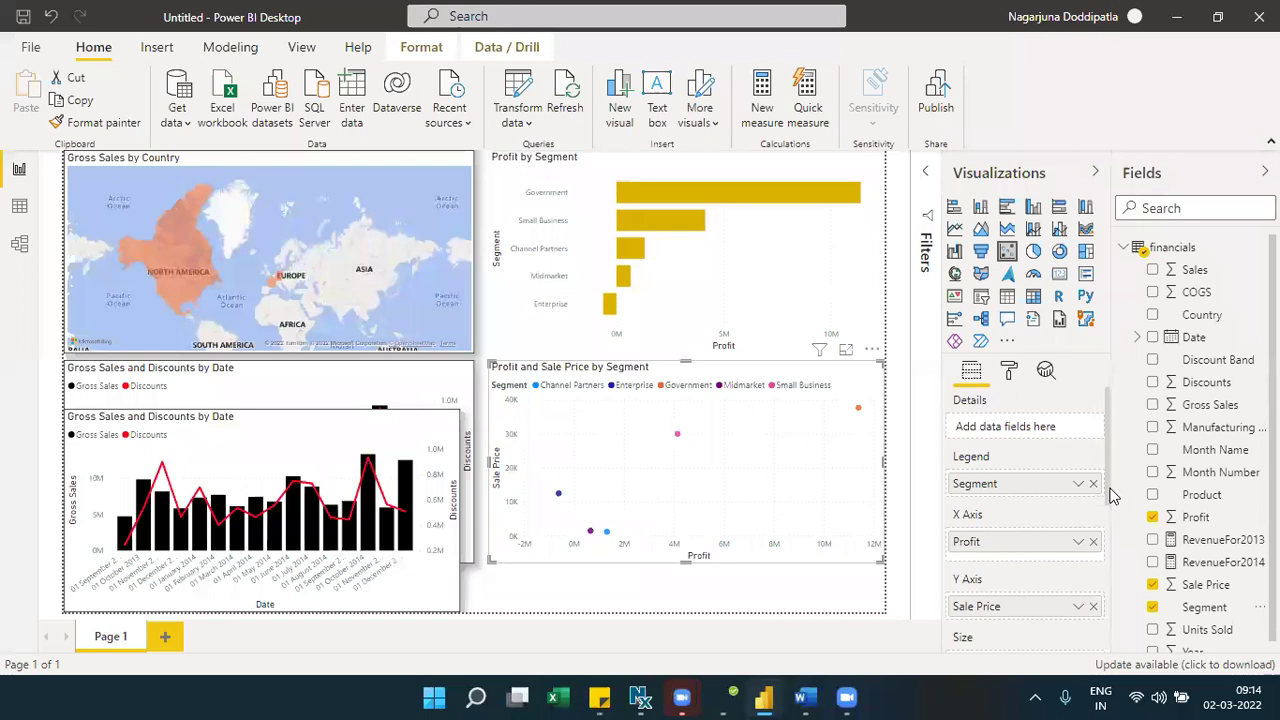
# Put Gross Sales in the scatter chart's Size well so it sizes the bubbles
pyautogui.scroll(-3, 1113, 496)
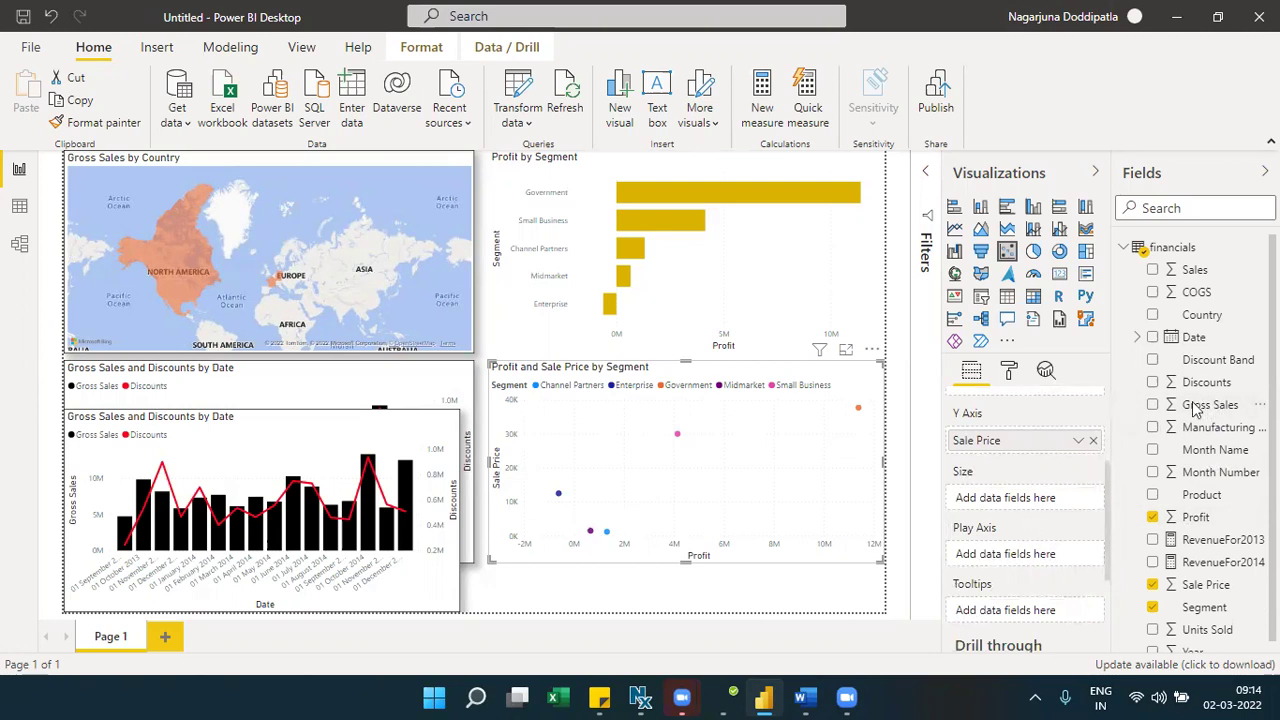
pyautogui.moveTo(1218, 416); pyautogui.dragTo(1068, 510)
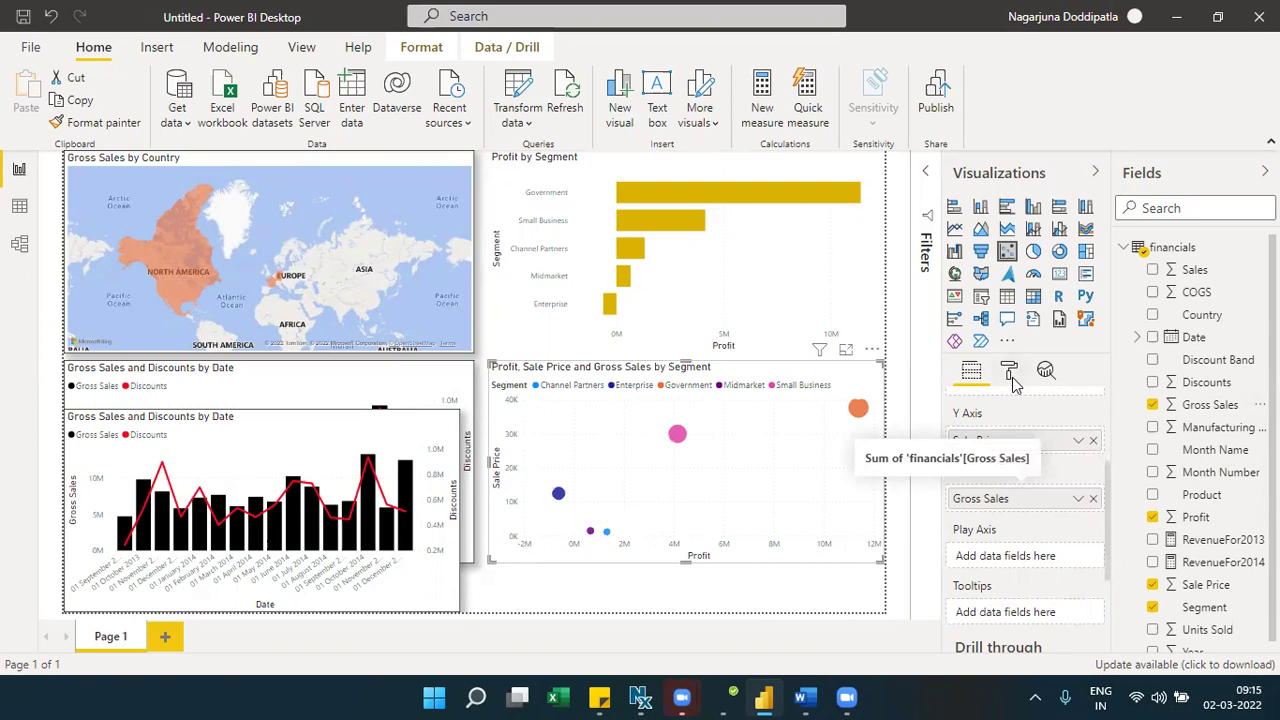
# In the Format pane's Shapes settings, raise the scatter chart's marker size from 3 to 13
pyautogui.click(1011, 378)
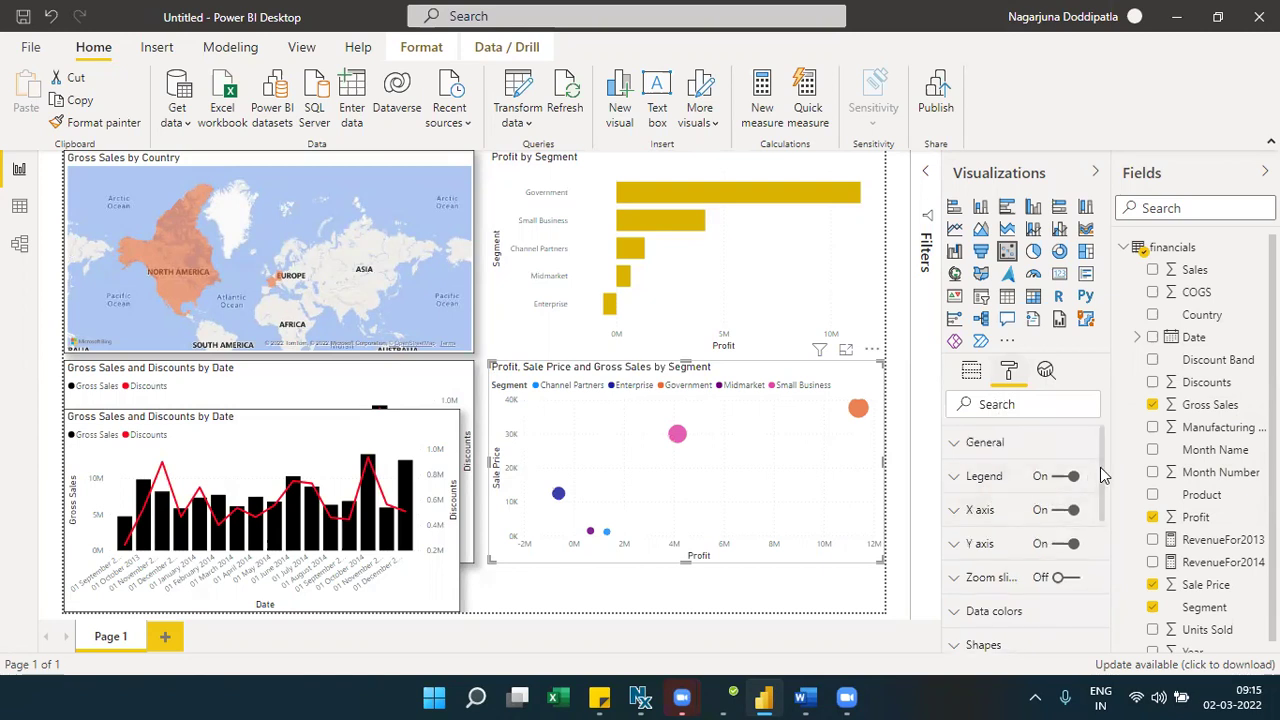
pyautogui.moveTo(1100, 468); pyautogui.dragTo(1100, 552)
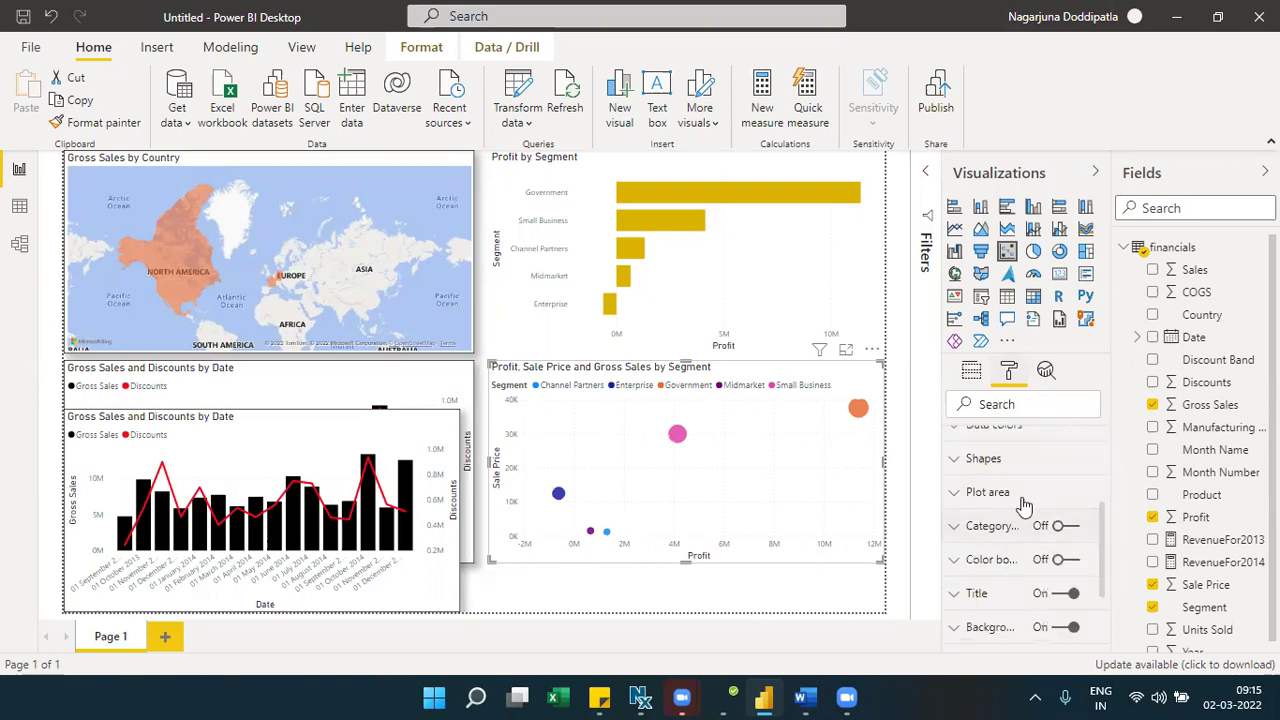
pyautogui.click(960, 475)
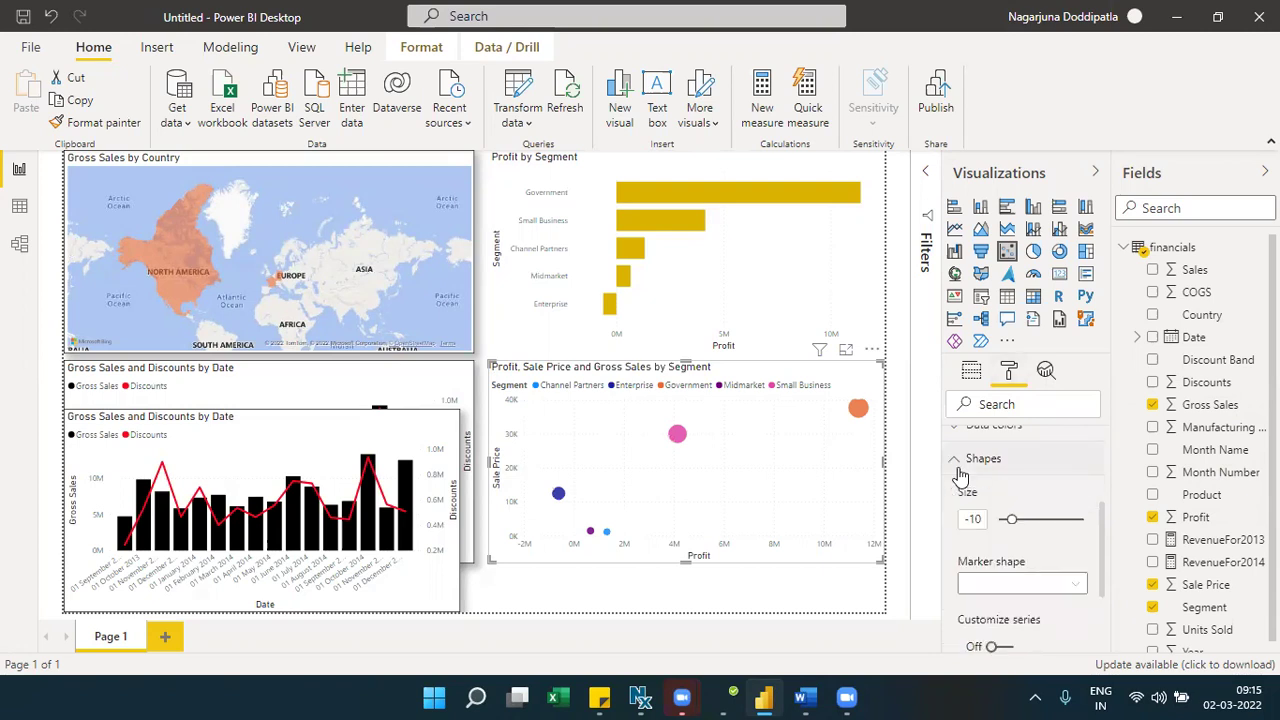
pyautogui.moveTo(1013, 519); pyautogui.dragTo(1025, 521)
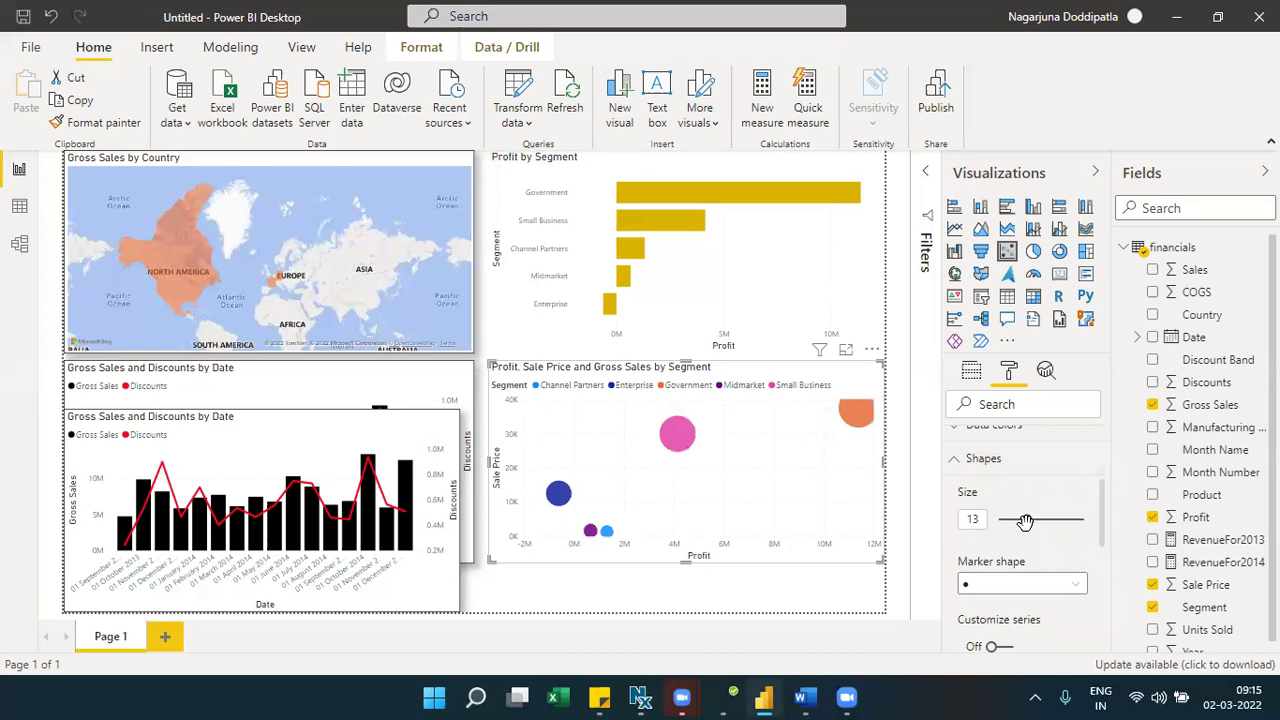
pyautogui.click(971, 373)
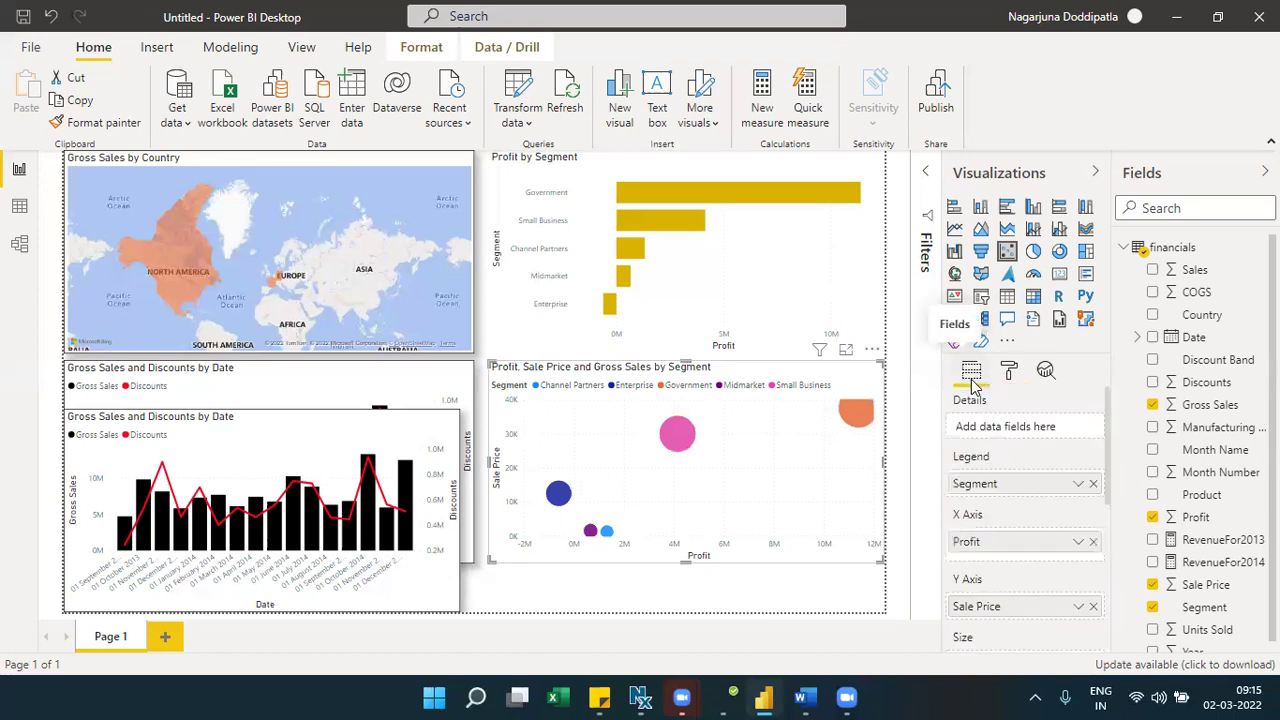
pyautogui.click(1009, 373)
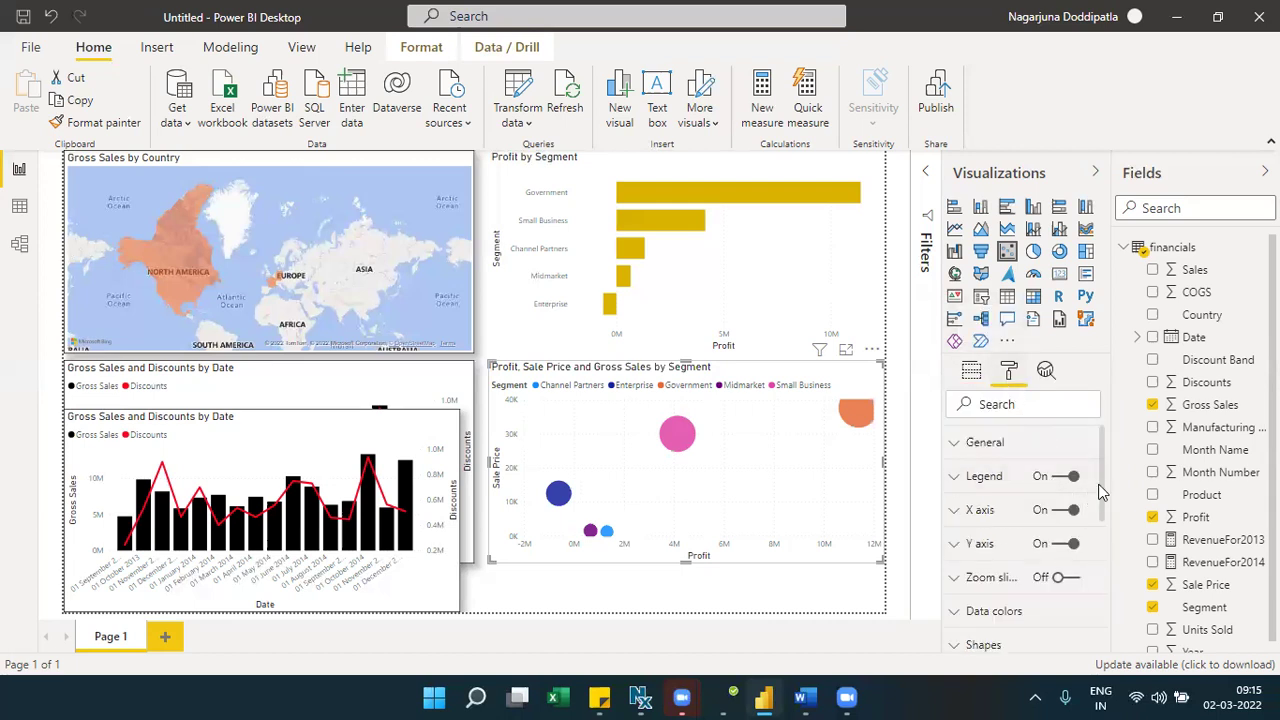
pyautogui.moveTo(1100, 492); pyautogui.dragTo(1114, 632)
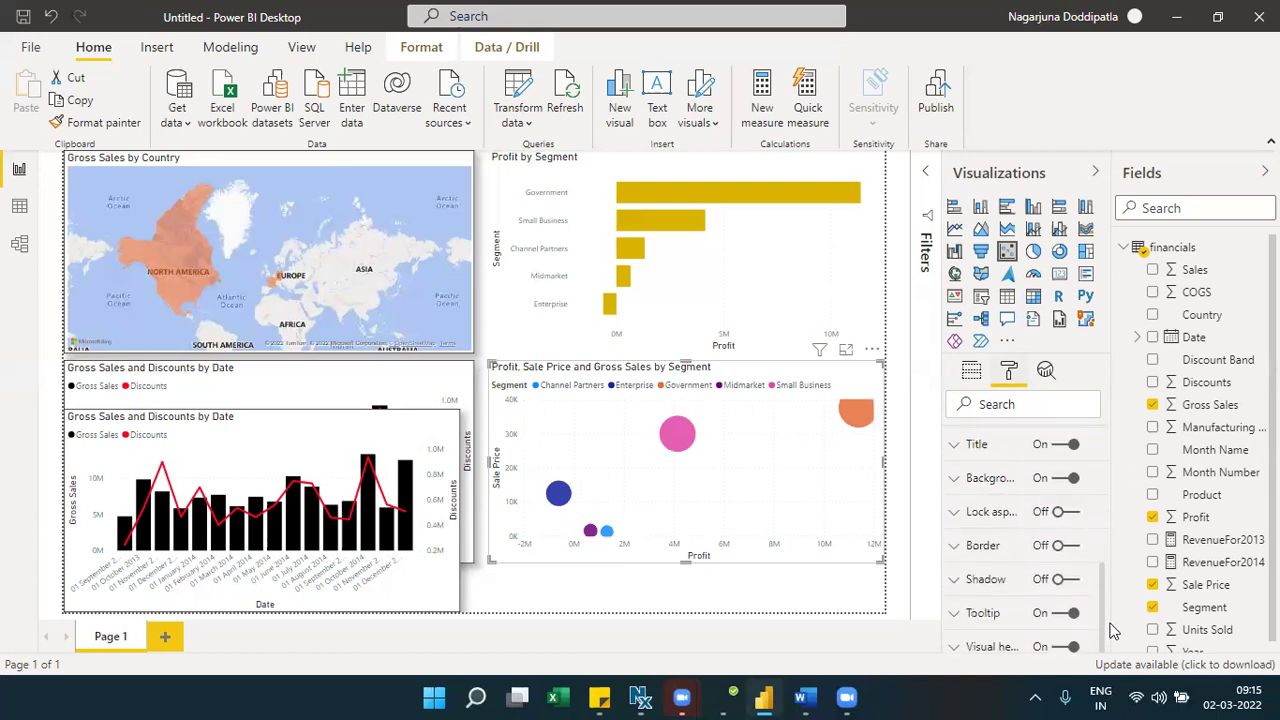
# Turn on the bubble chart's border and shadow, and centre its title
pyautogui.click(1068, 545)
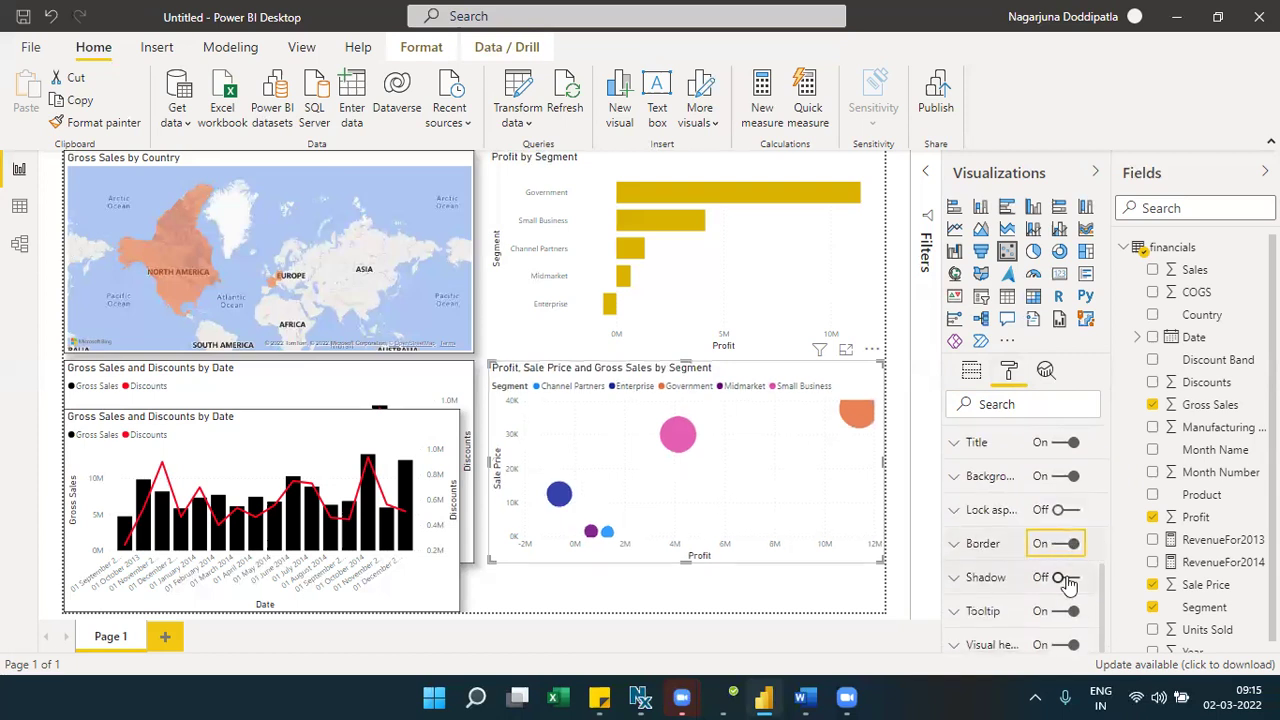
pyautogui.click(1066, 579)
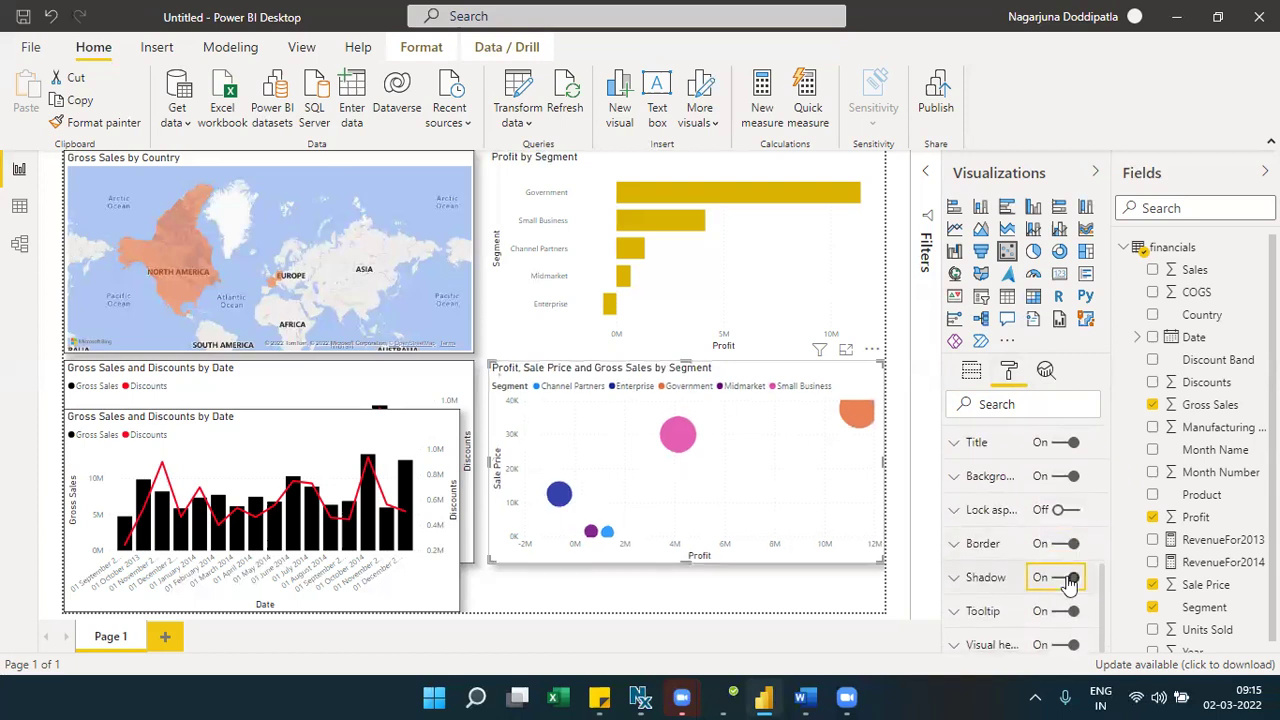
pyautogui.click(990, 445)
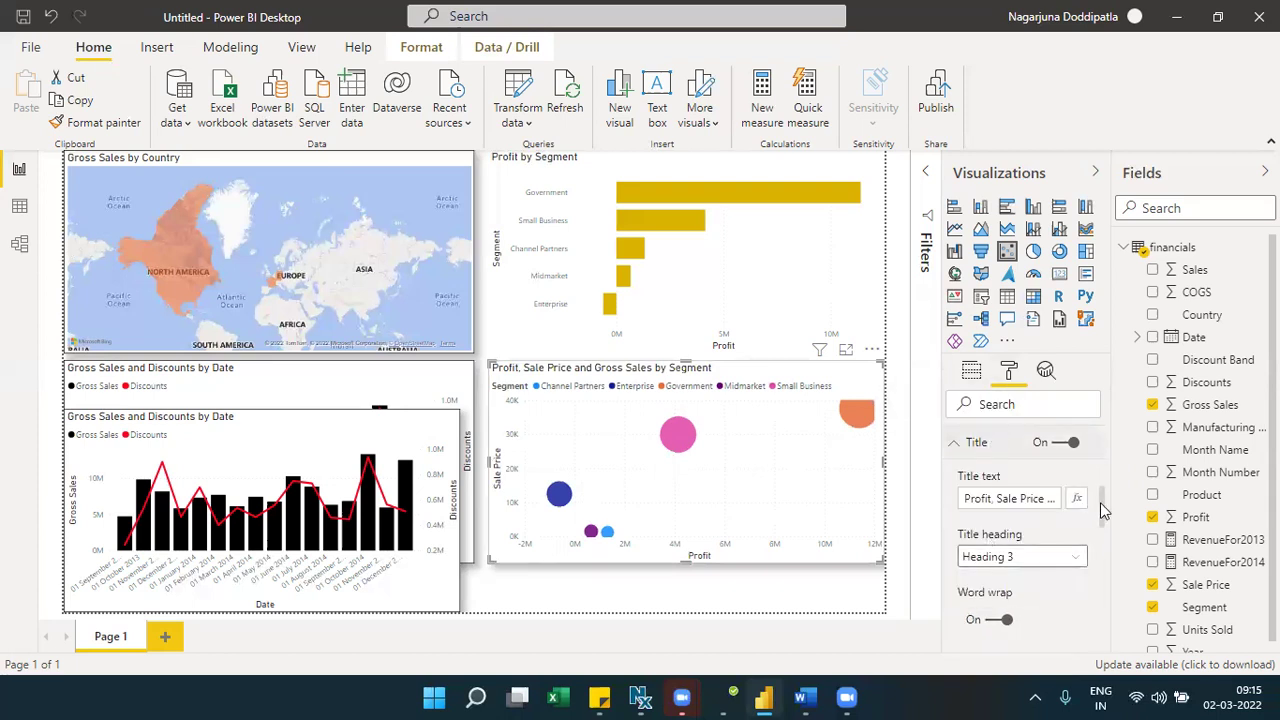
pyautogui.scroll(-1, 1108, 540)
pyautogui.scroll(-3, 1110, 548)
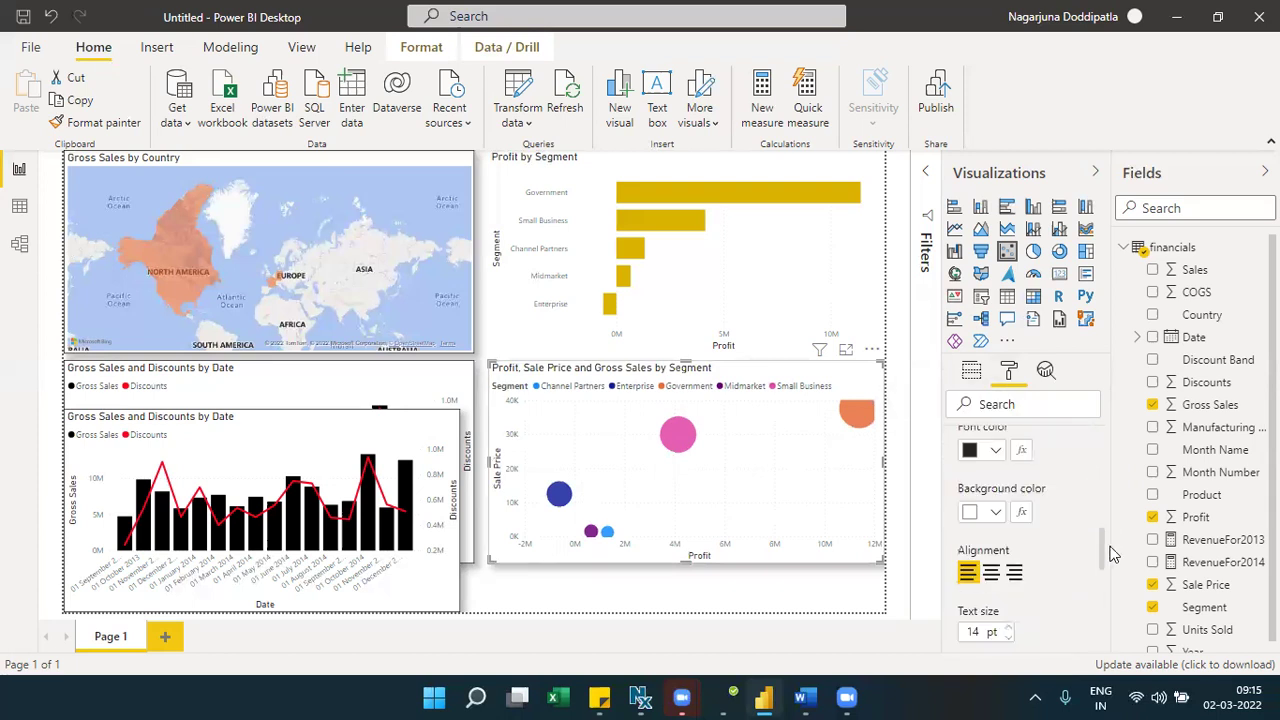
pyautogui.click(993, 570)
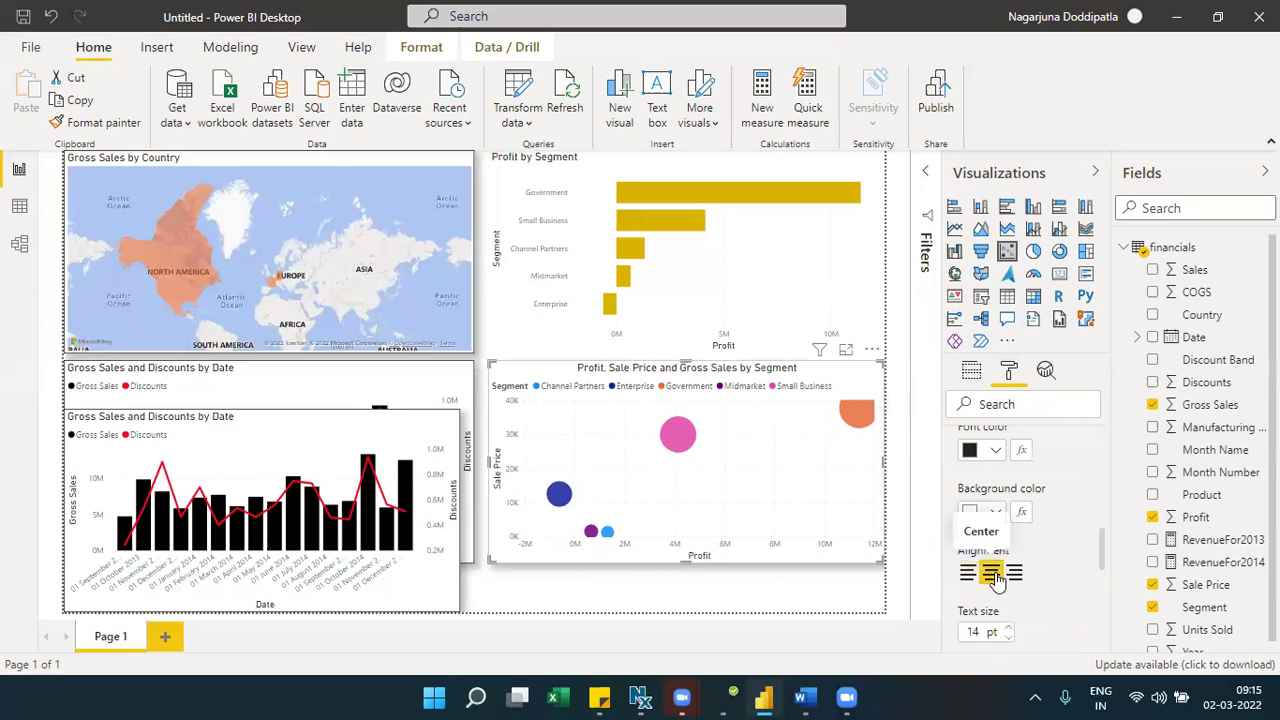
# Make the chart title white text on a black background bar
pyautogui.click(995, 451)
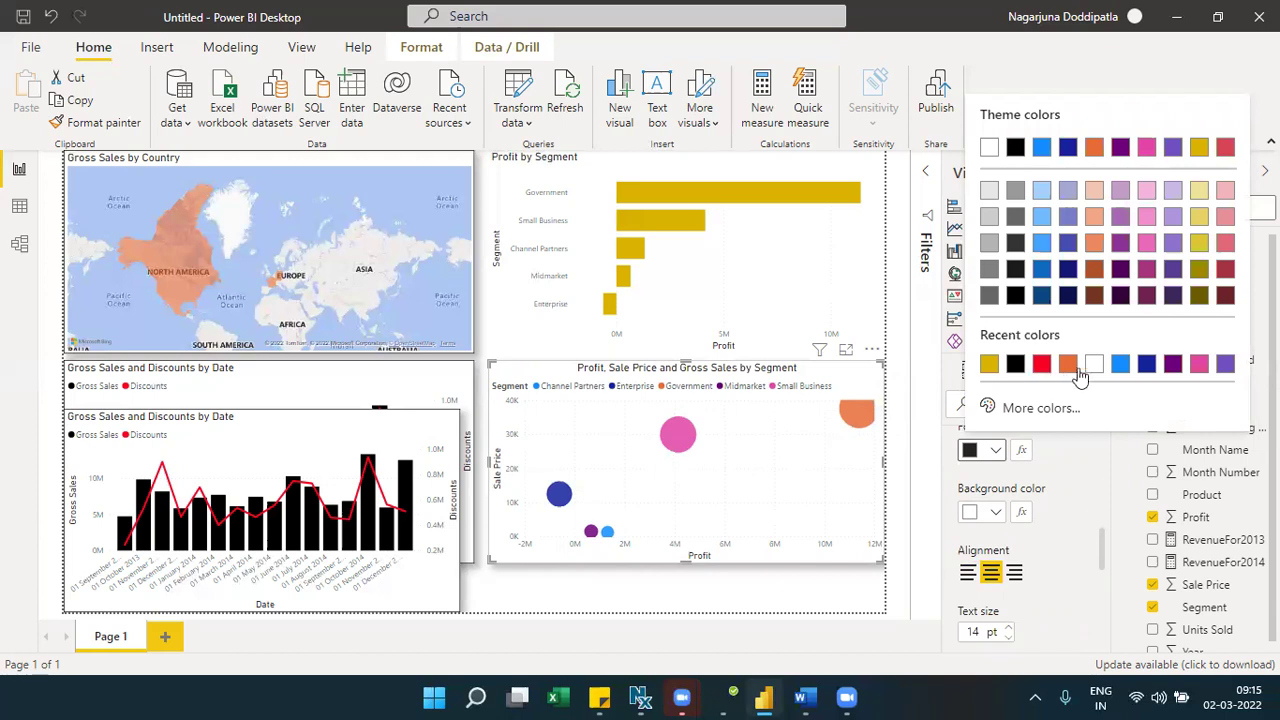
pyautogui.click(1004, 512)
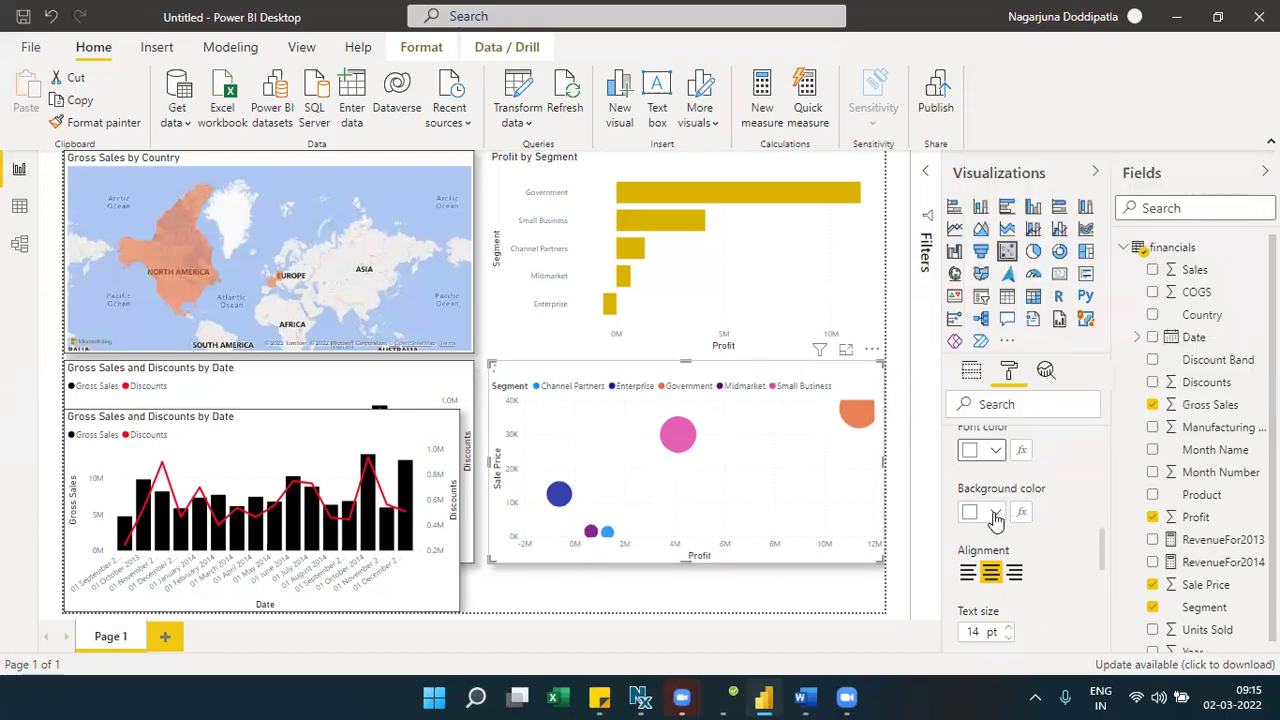
pyautogui.click(996, 512)
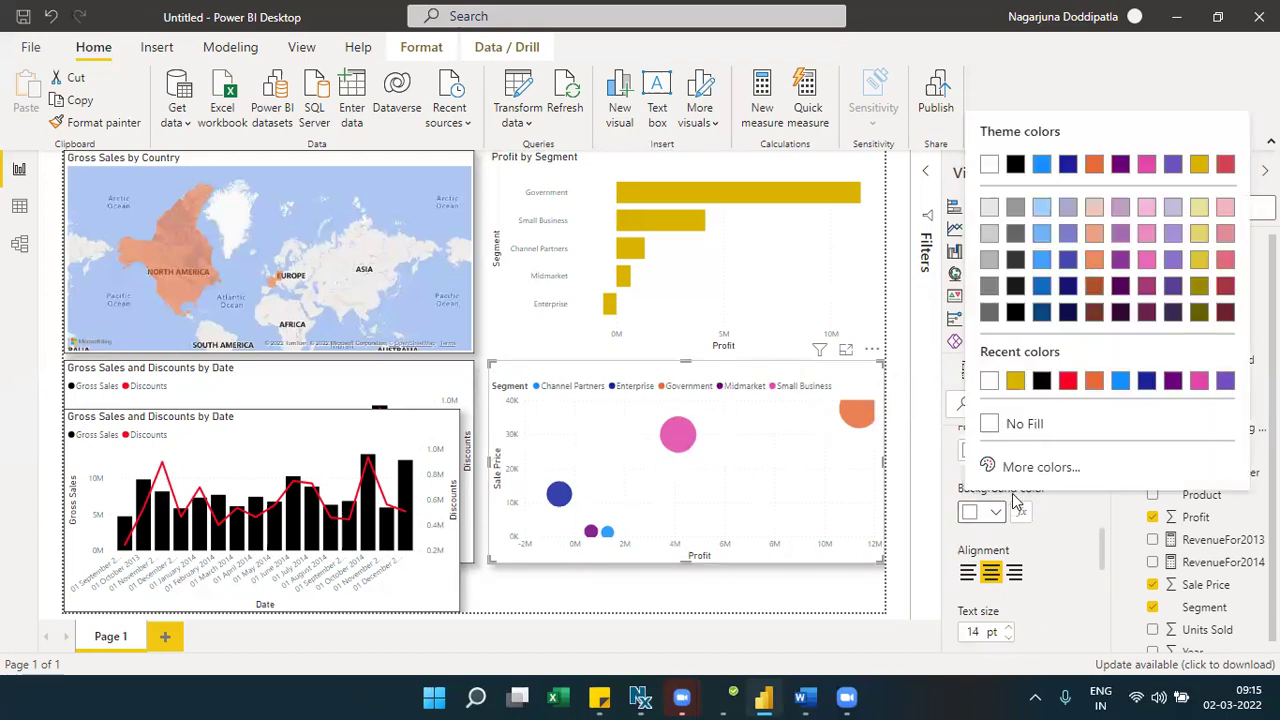
pyautogui.click(1041, 382)
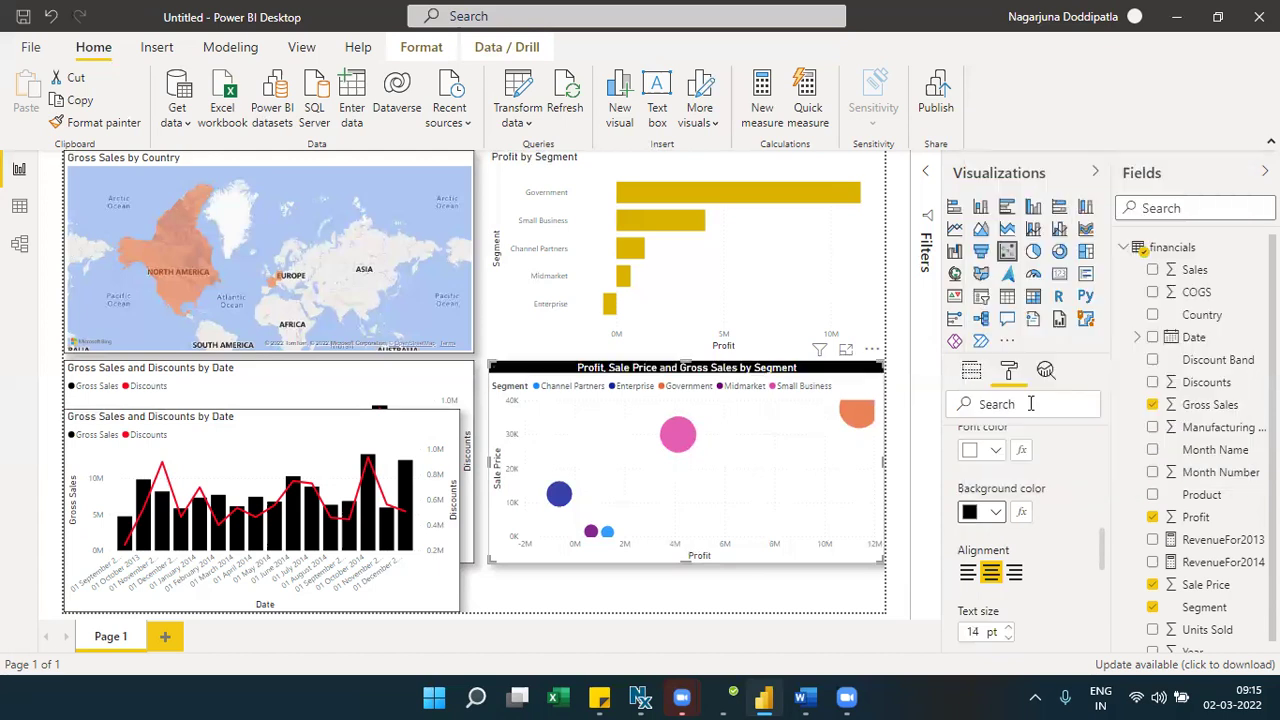
pyautogui.click(812, 590)
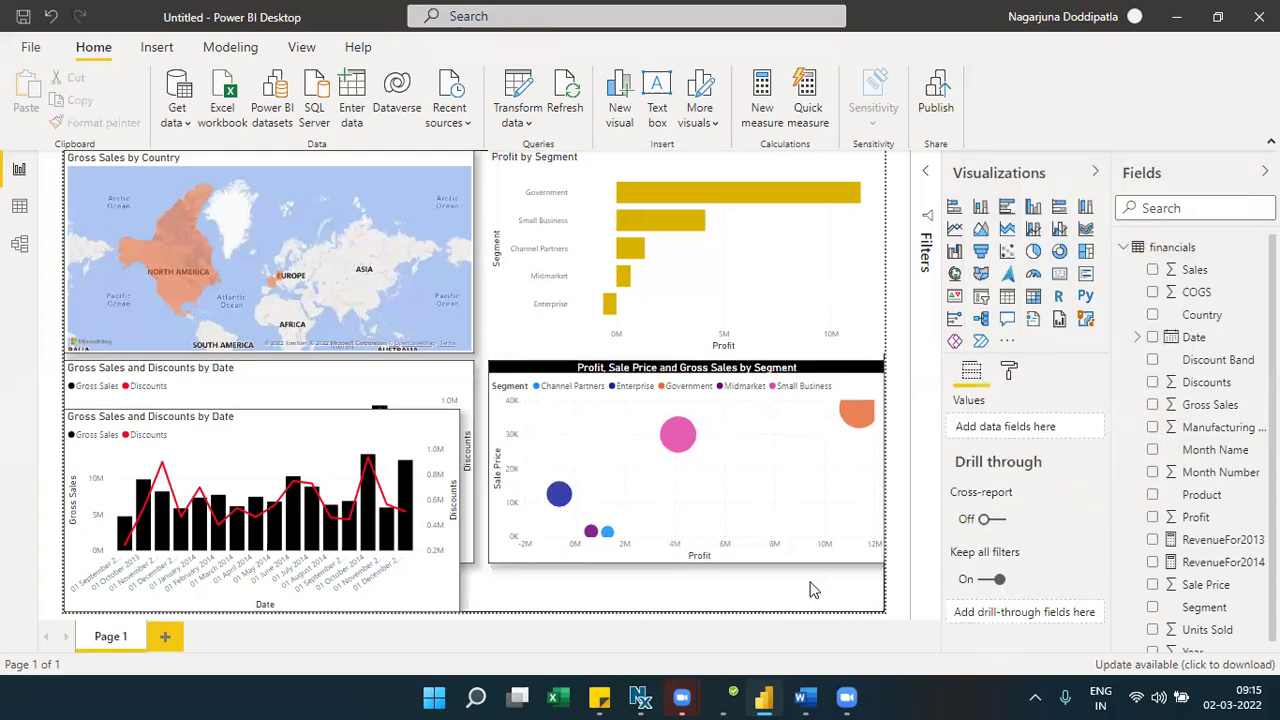
pyautogui.click(789, 559)
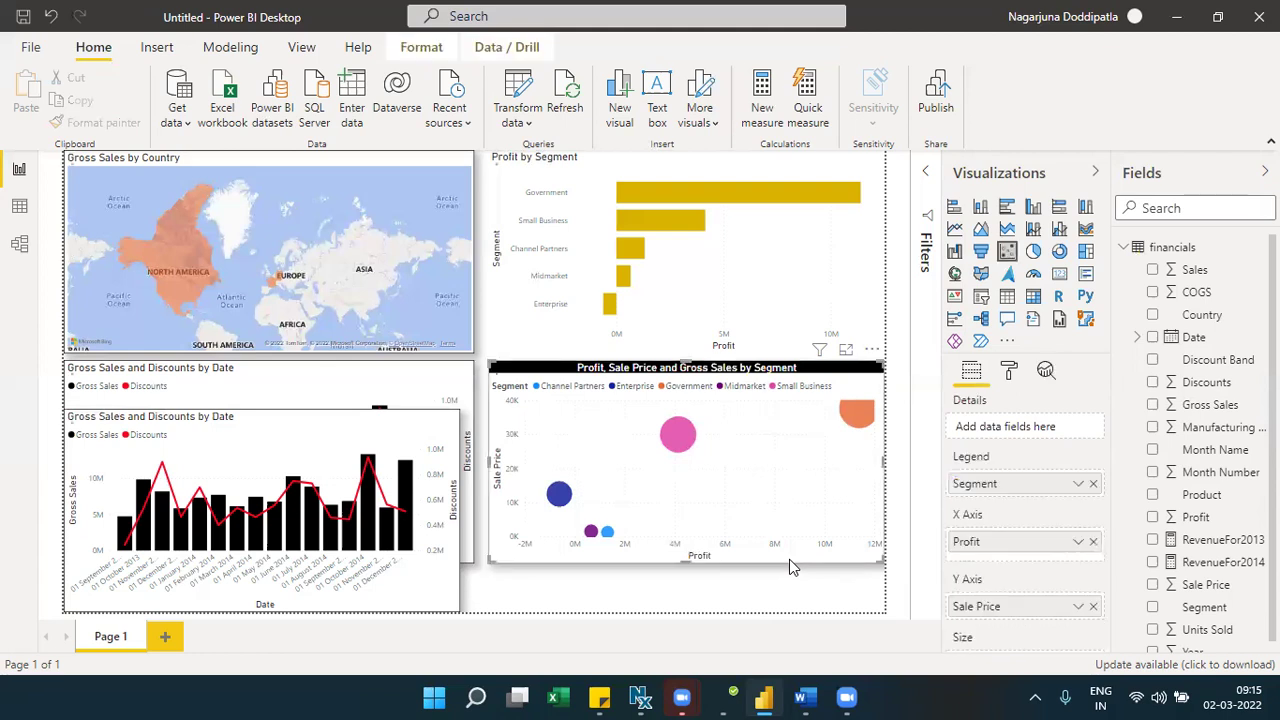
pyautogui.click(1010, 372)
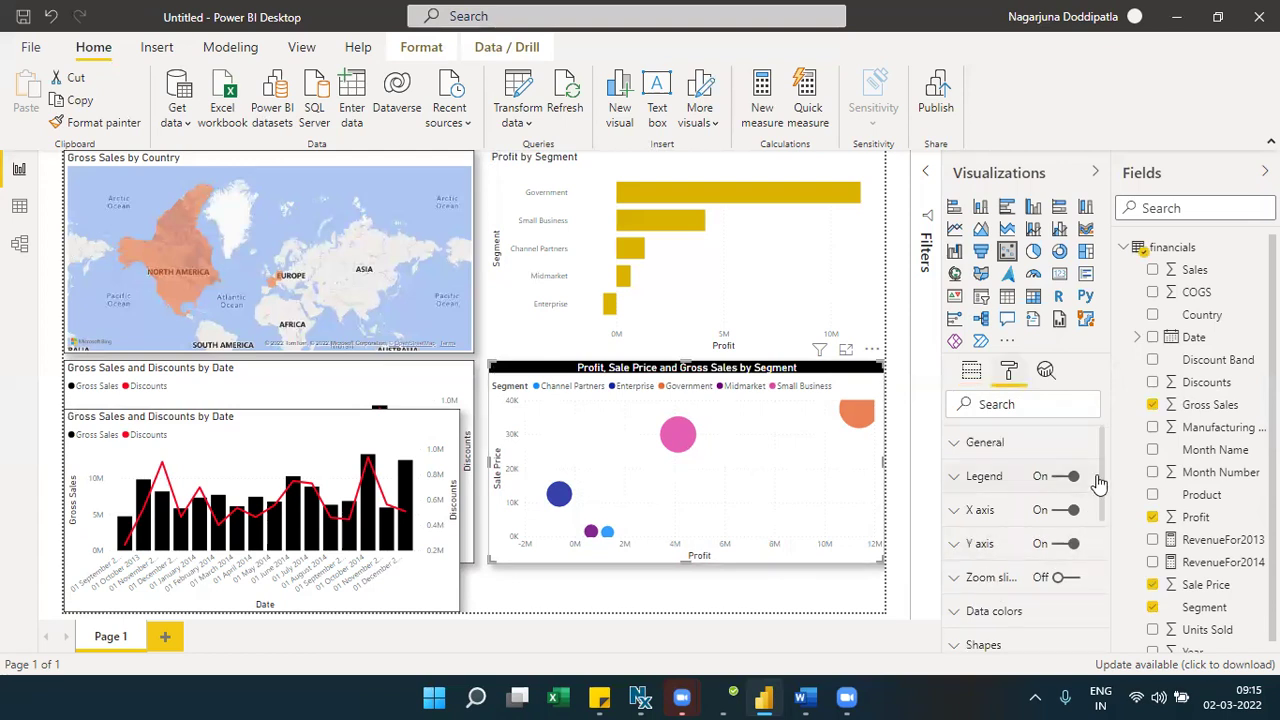
# Switch the bubbles' Color border on, leaving the zoom slider off
pyautogui.click(1062, 578)
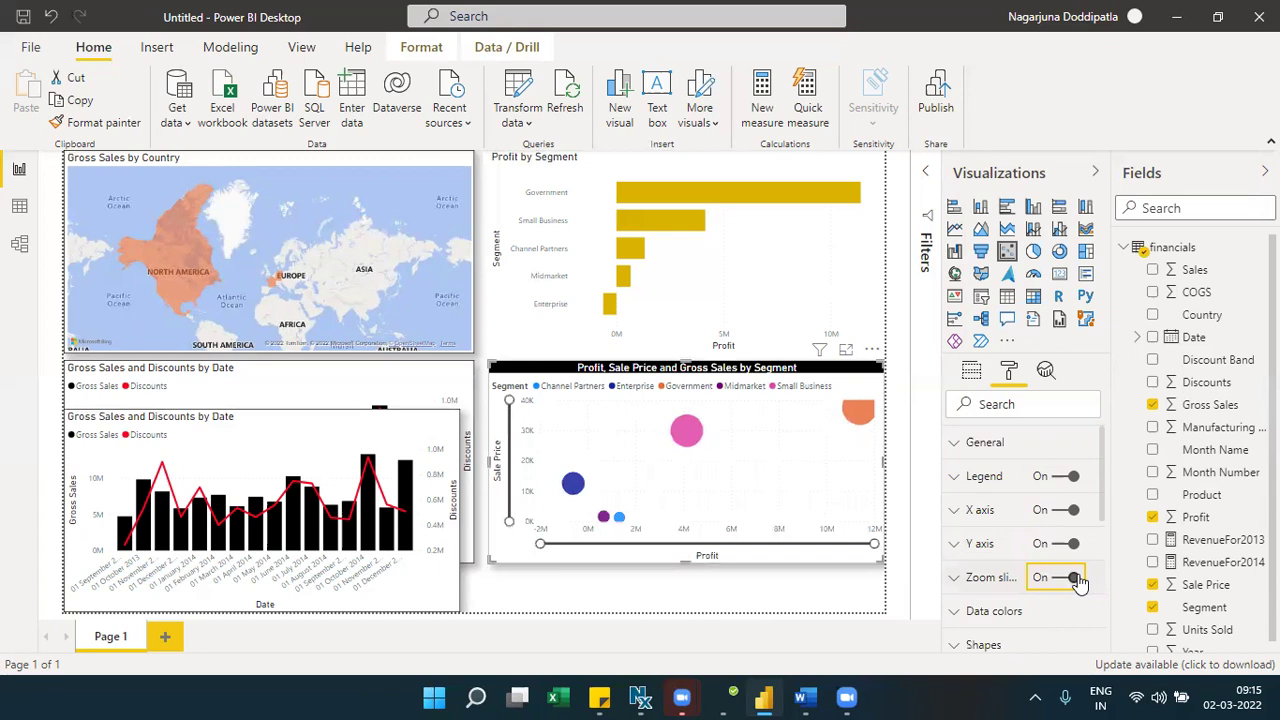
pyautogui.click(1065, 579)
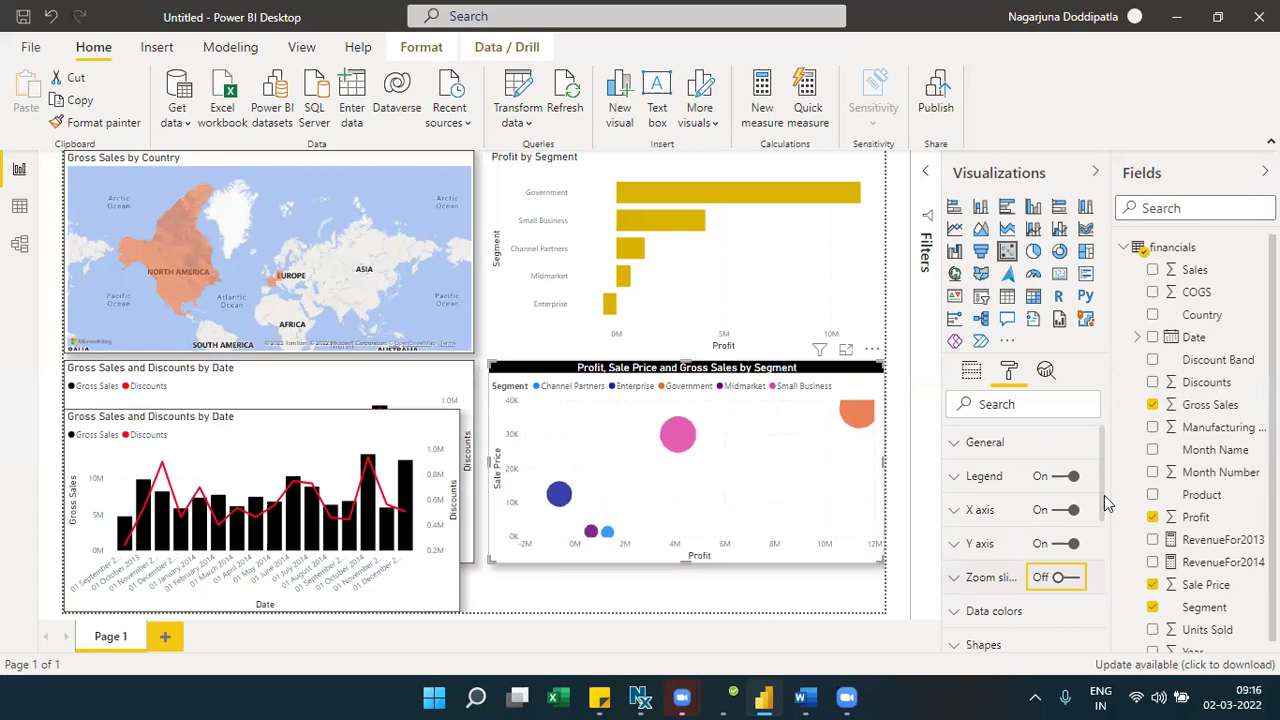
pyautogui.moveTo(1104, 500); pyautogui.dragTo(1113, 585)
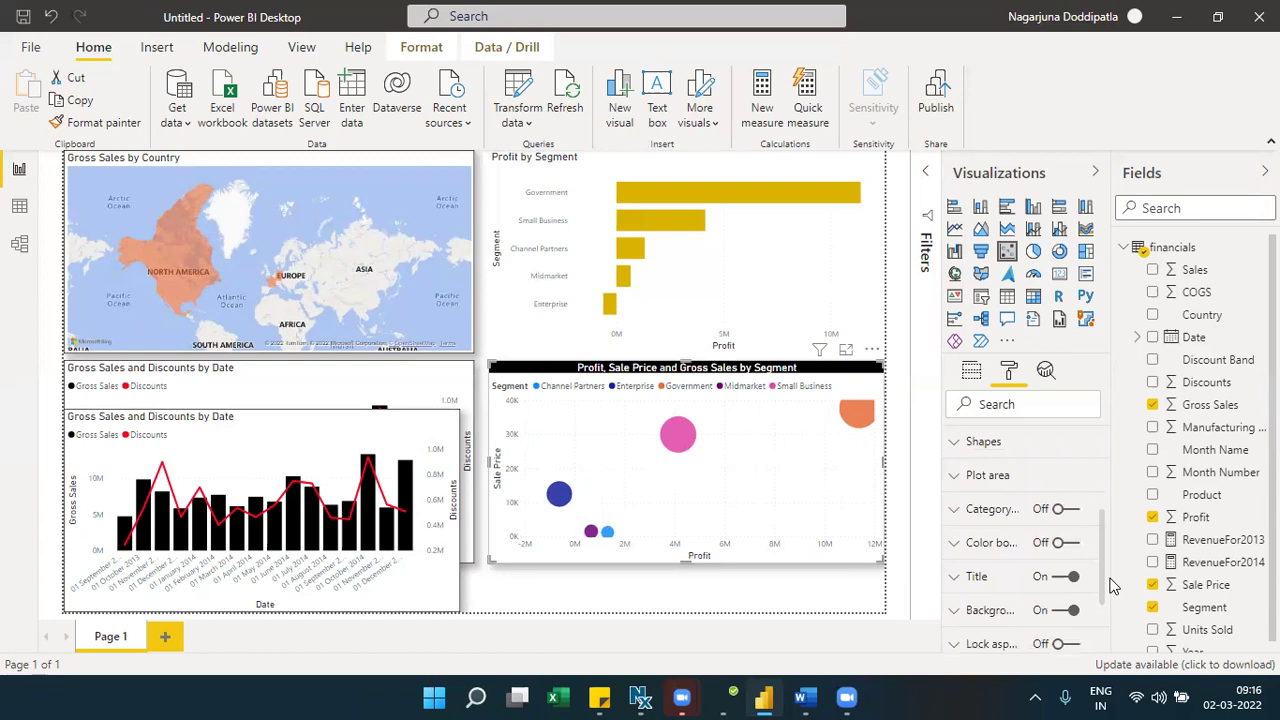
pyautogui.click(1067, 549)
pyautogui.click(716, 596)
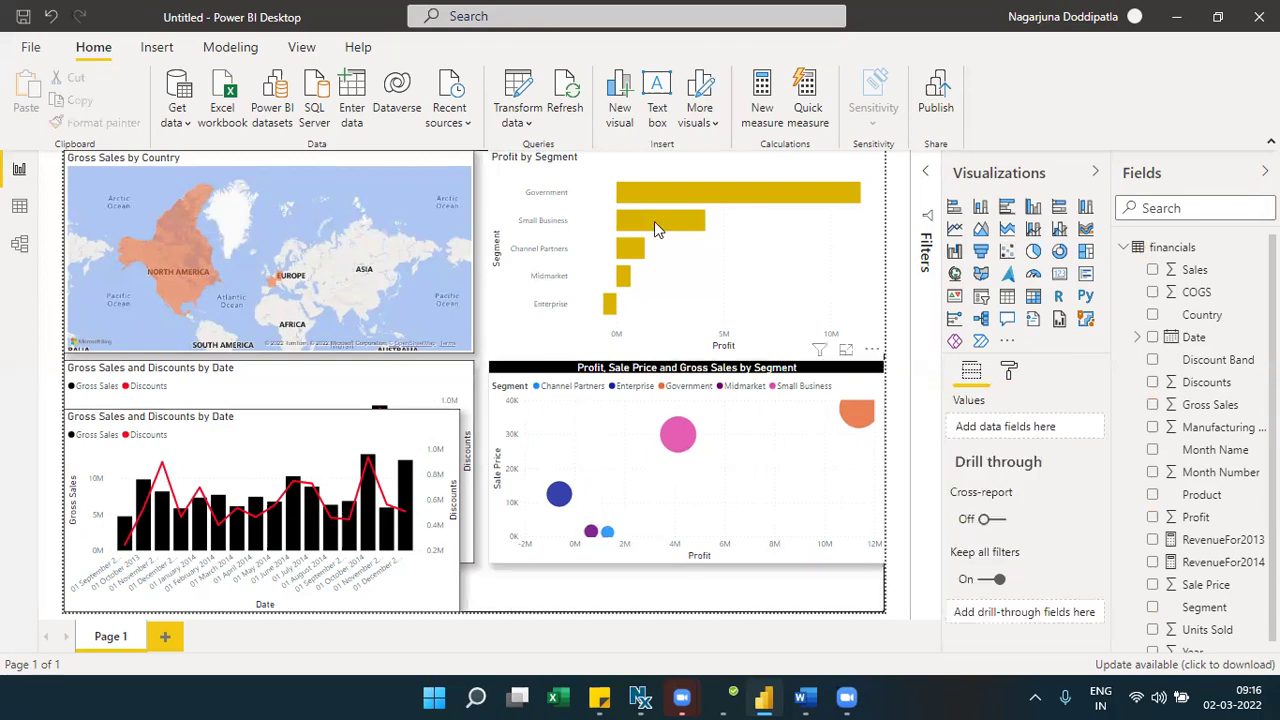
# Show formatting options for the selected Profit by Segment chart, then switch to the Word assignment
pyautogui.click(1000, 175)
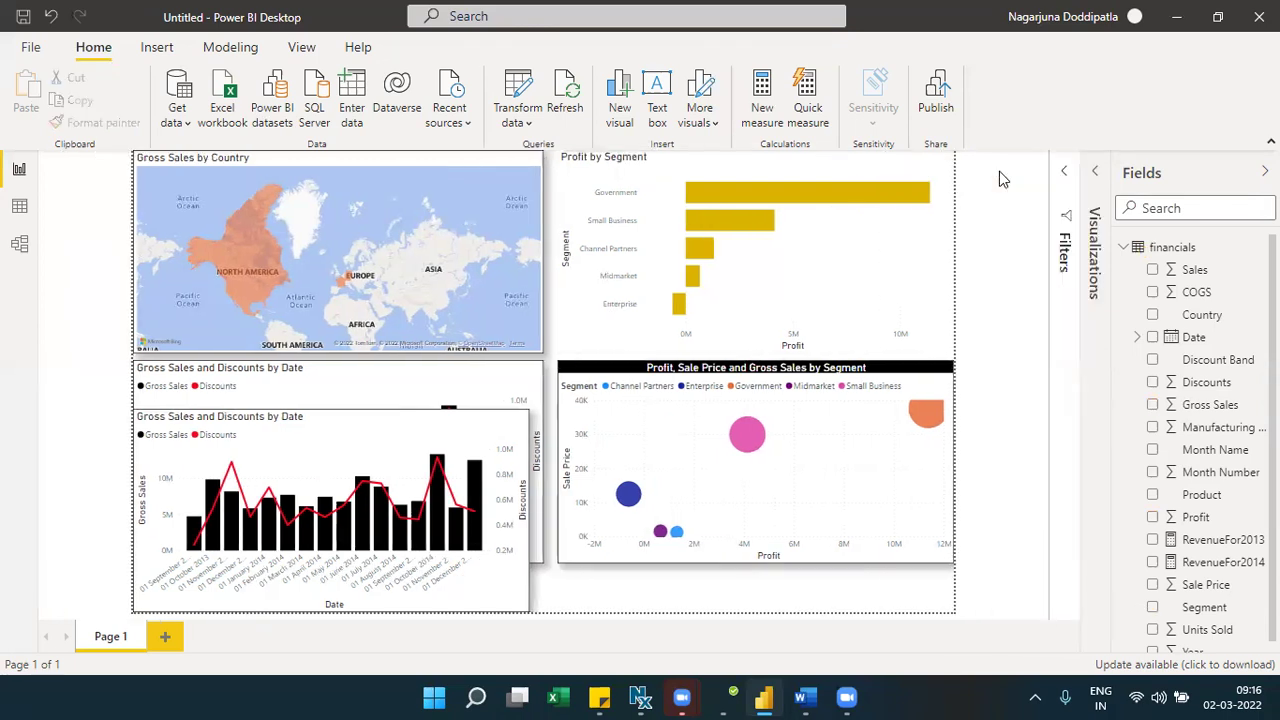
pyautogui.click(620, 174)
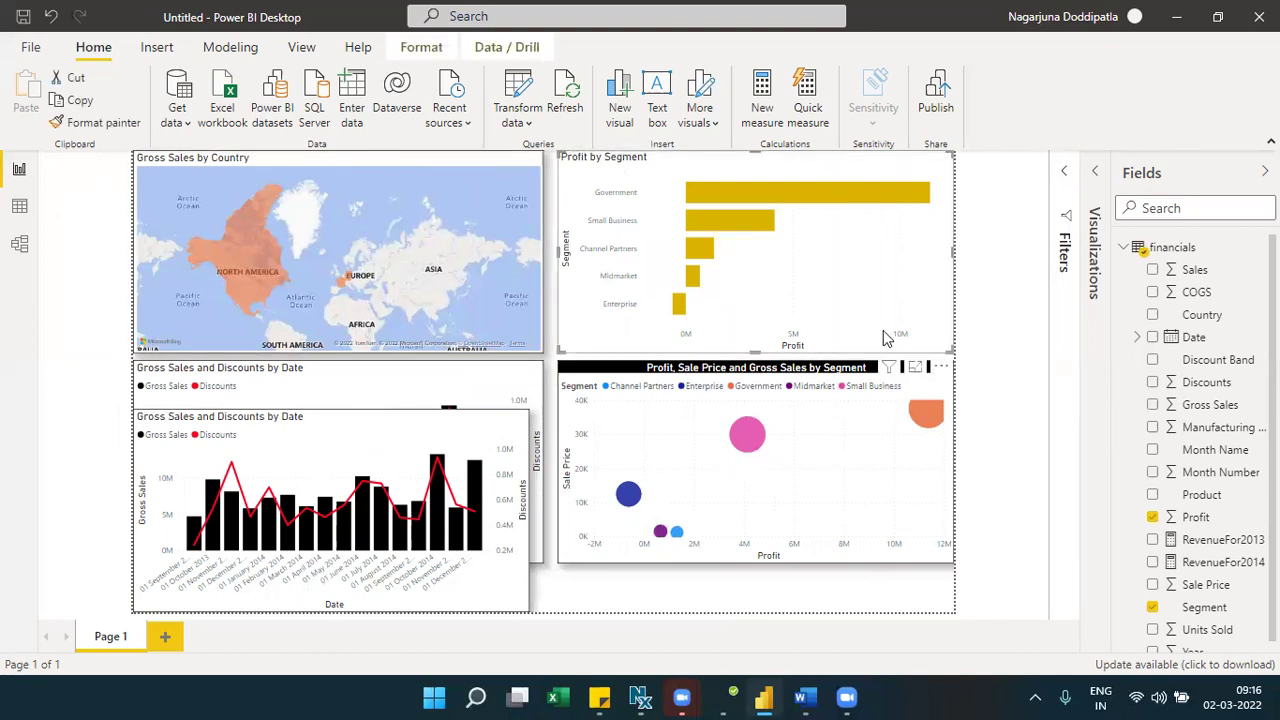
pyautogui.click(1095, 174)
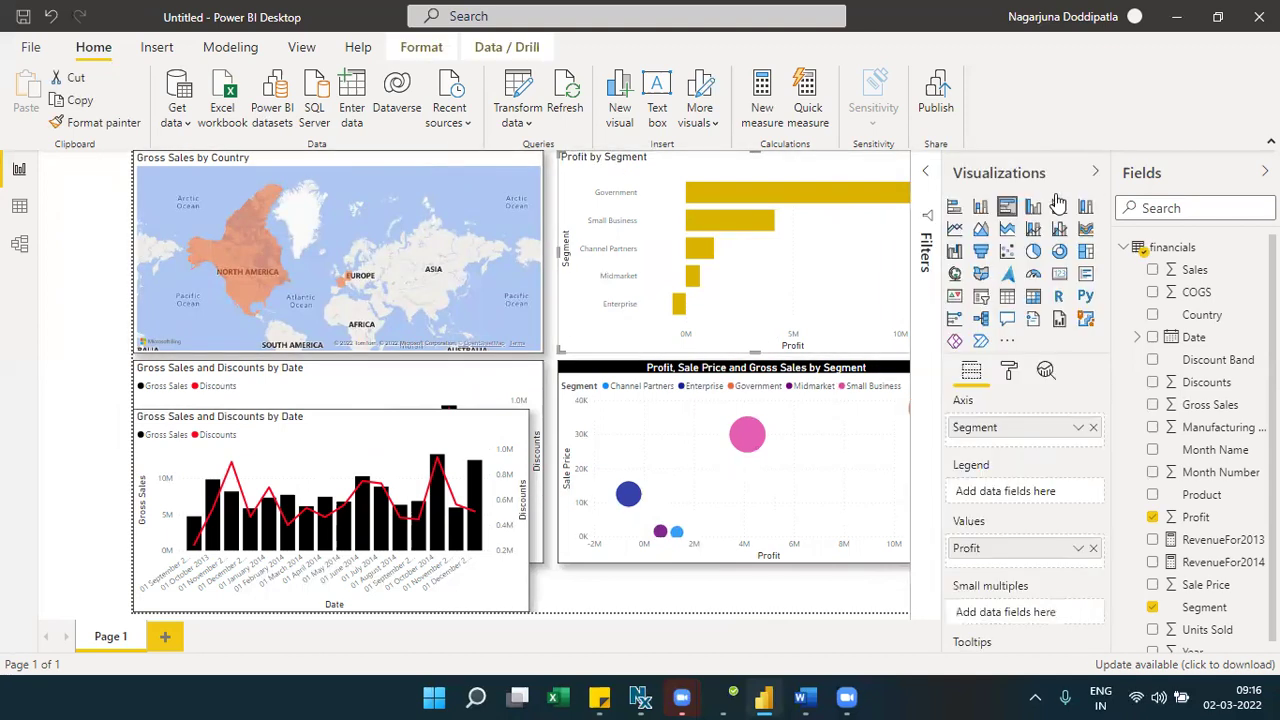
pyautogui.click(1010, 370)
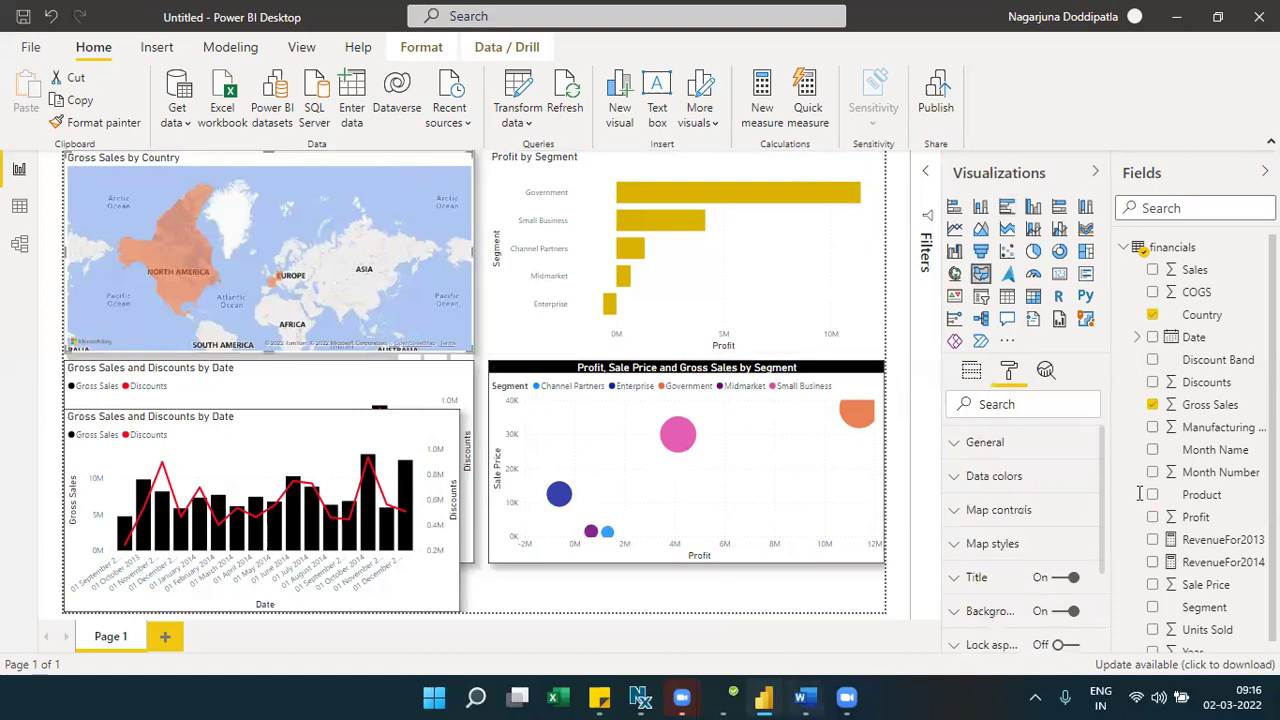
pyautogui.hotkey('alt', 'Tab')
# Scroll the assignment down to the Fig. 25 final-report picture, then back to step 26
pyautogui.moveTo(846, 697)
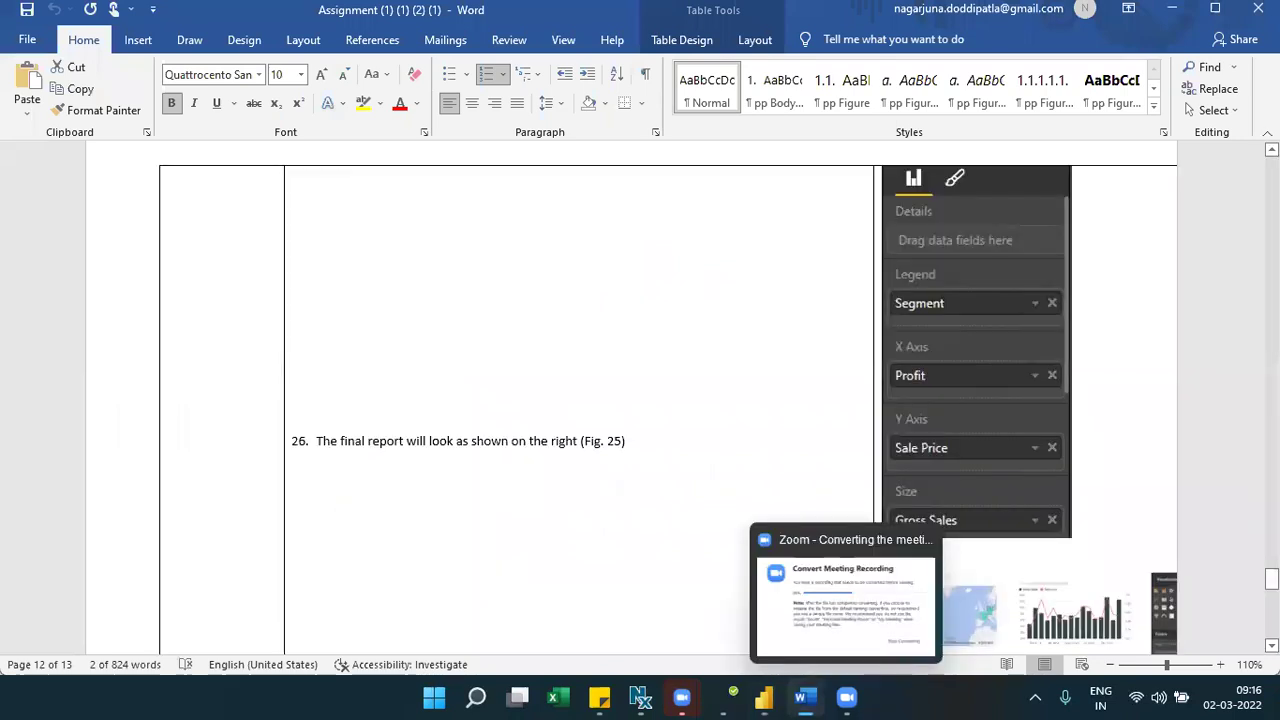
pyautogui.scroll(-5, 640, 400)
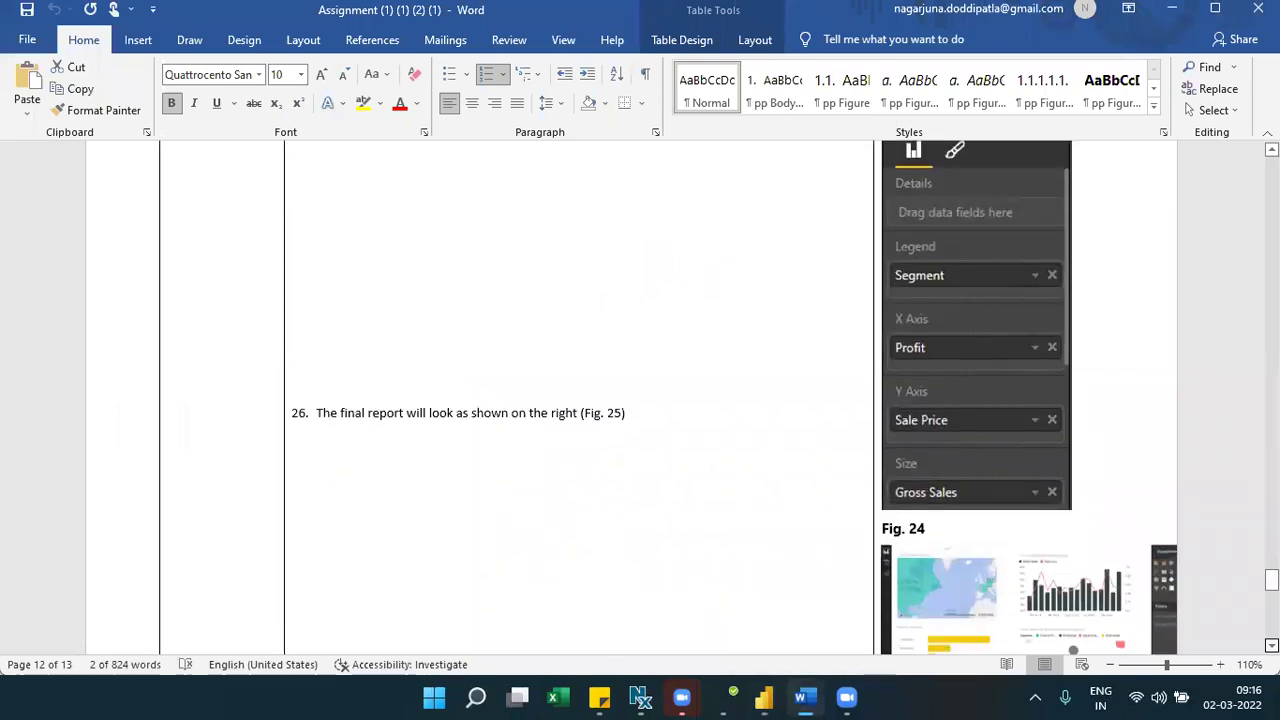
pyautogui.scroll(-3, 640, 400)
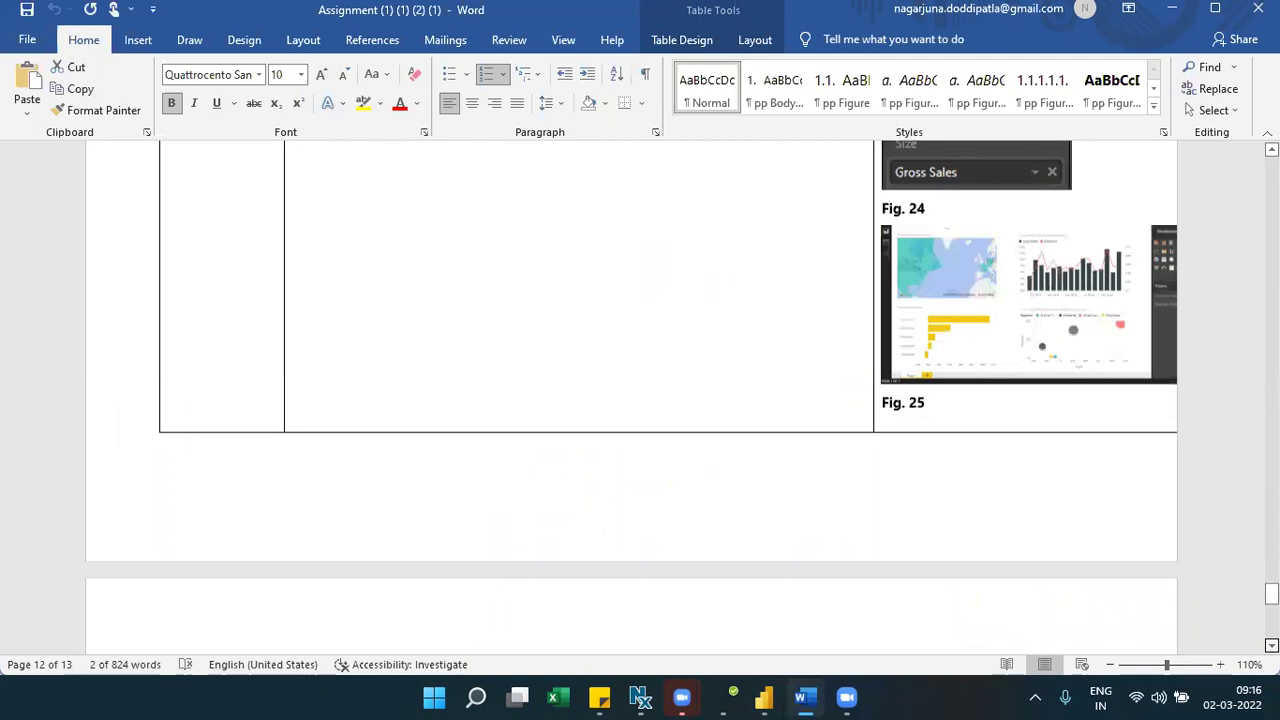
pyautogui.scroll(-6, 640, 400)
pyautogui.scroll(5, 1150, 500)
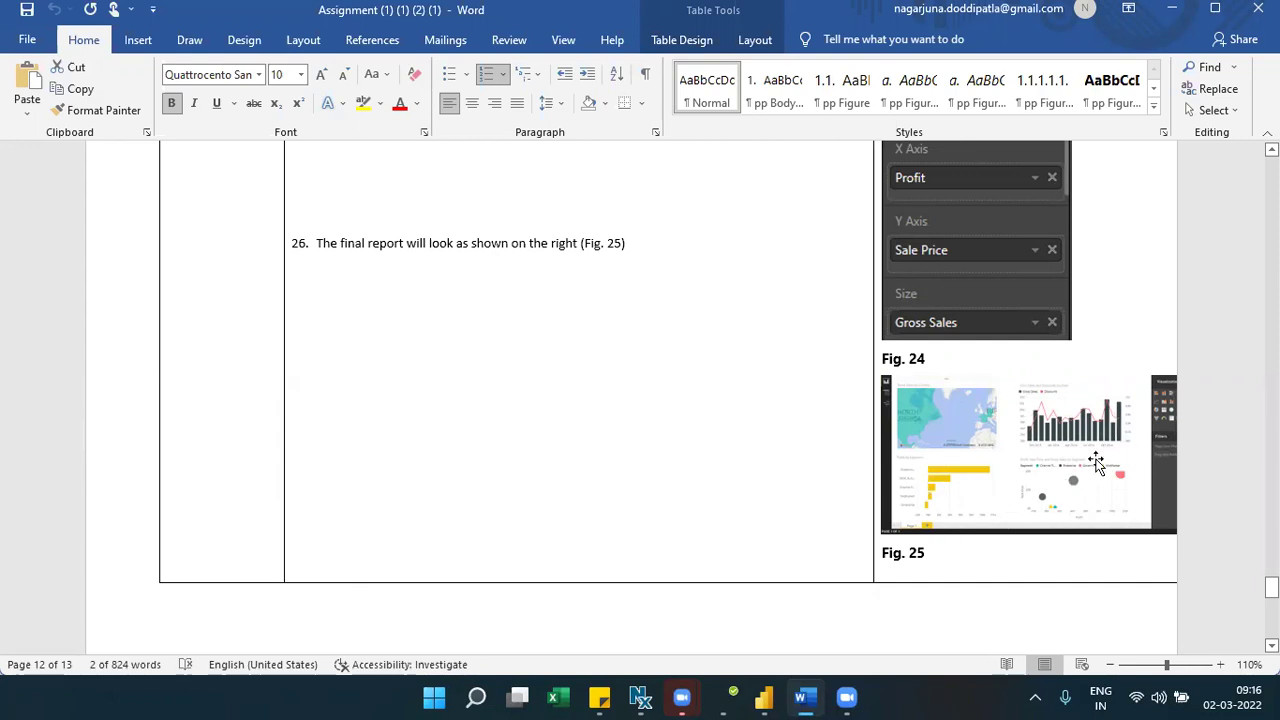
# Minimize Word and collapse the Visualizations and Fields panes so the canvas fills the window
pyautogui.click(1174, 14)
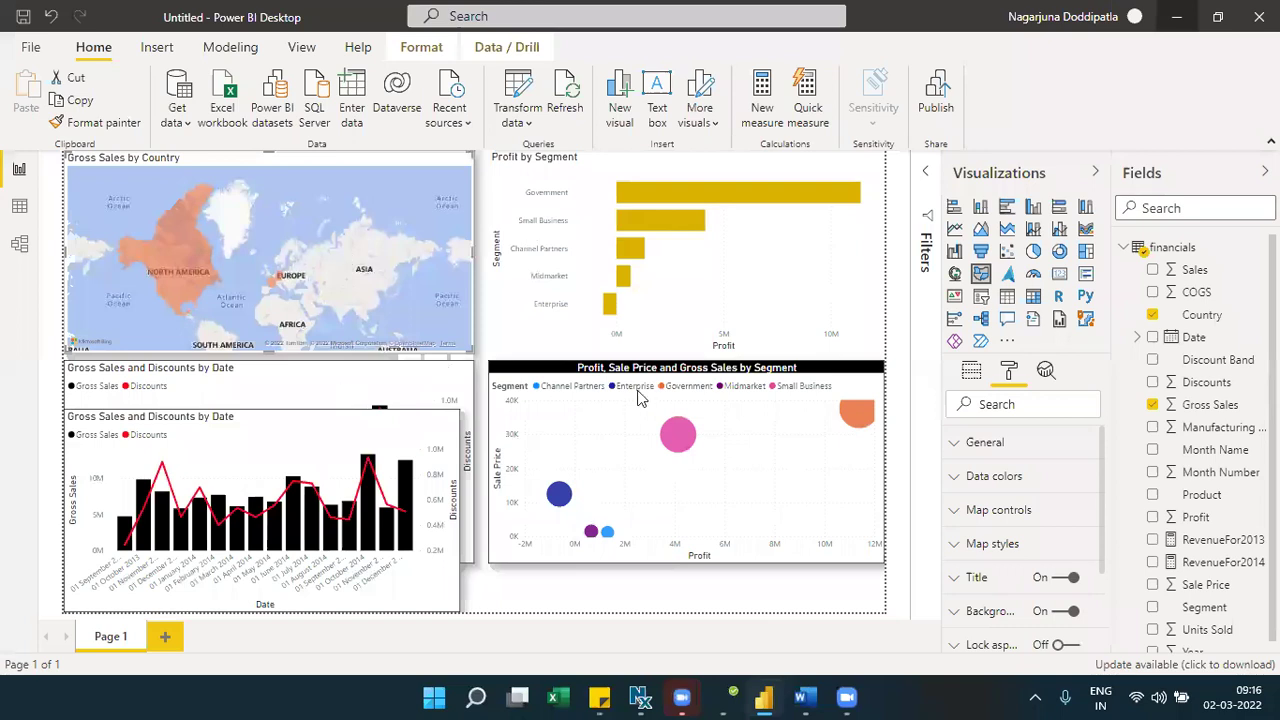
pyautogui.click(986, 182)
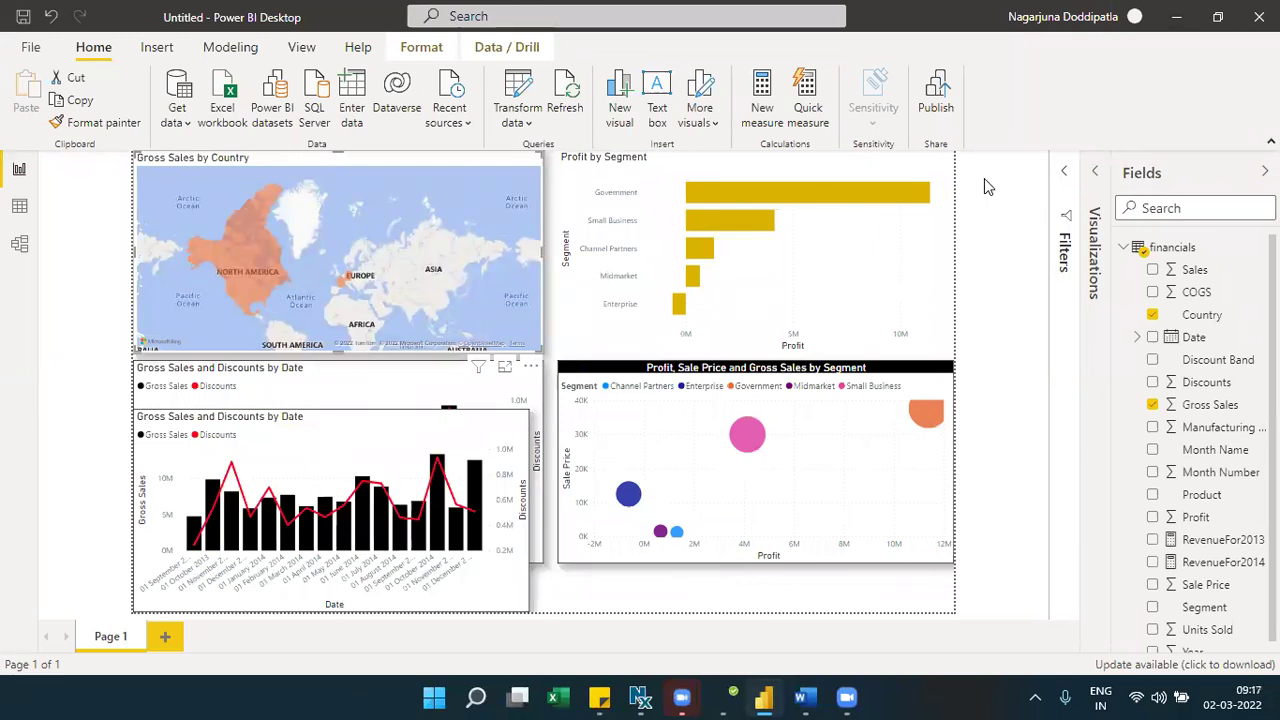
pyautogui.click(1148, 174)
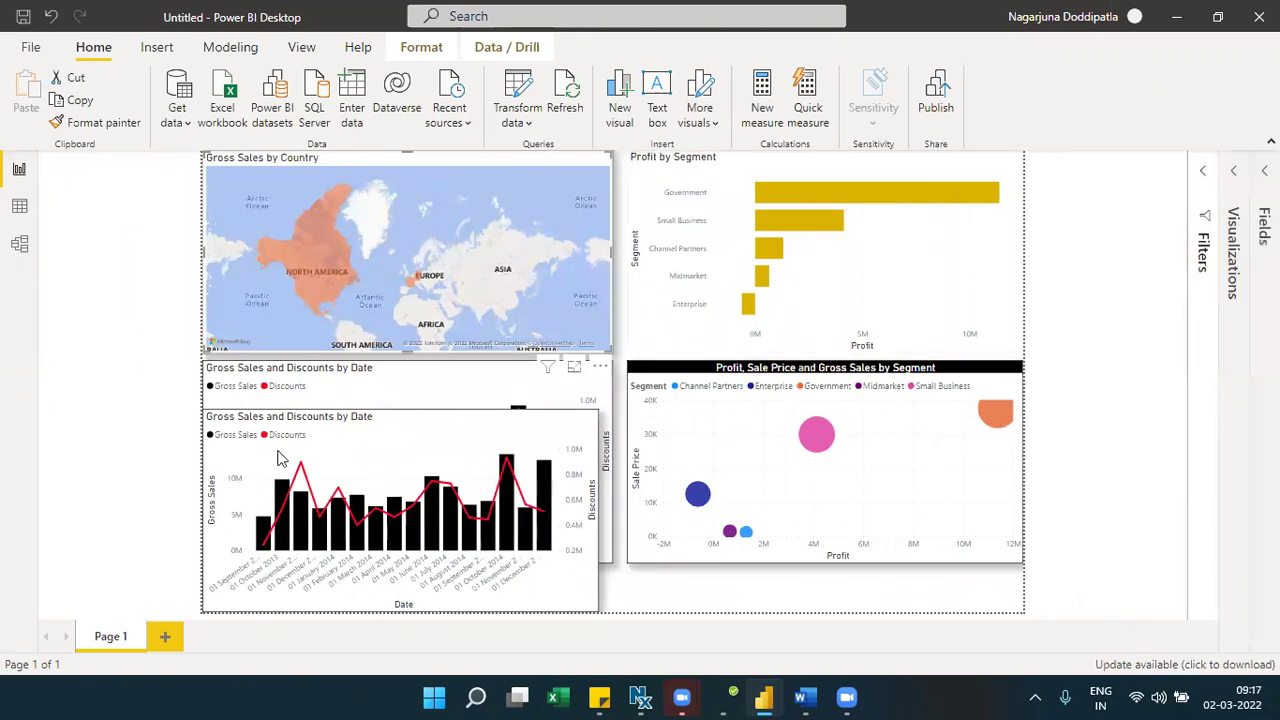
pyautogui.click(177, 120)
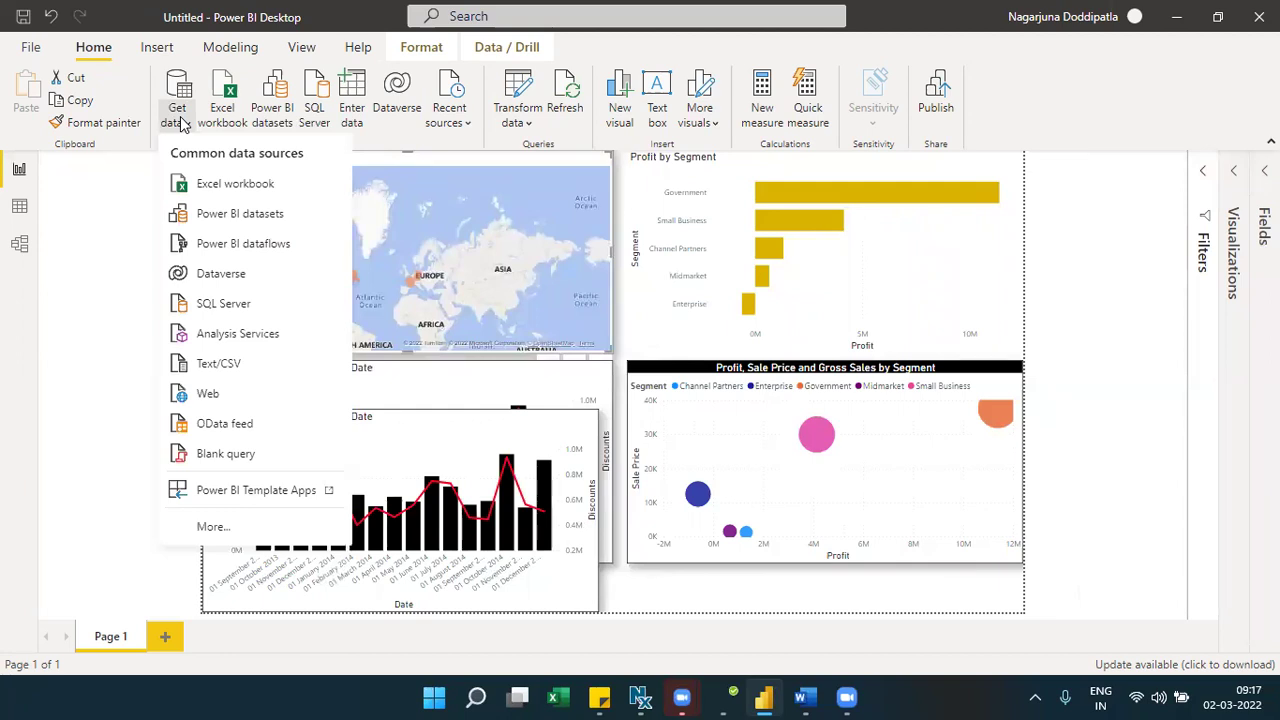
pyautogui.click(1095, 237)
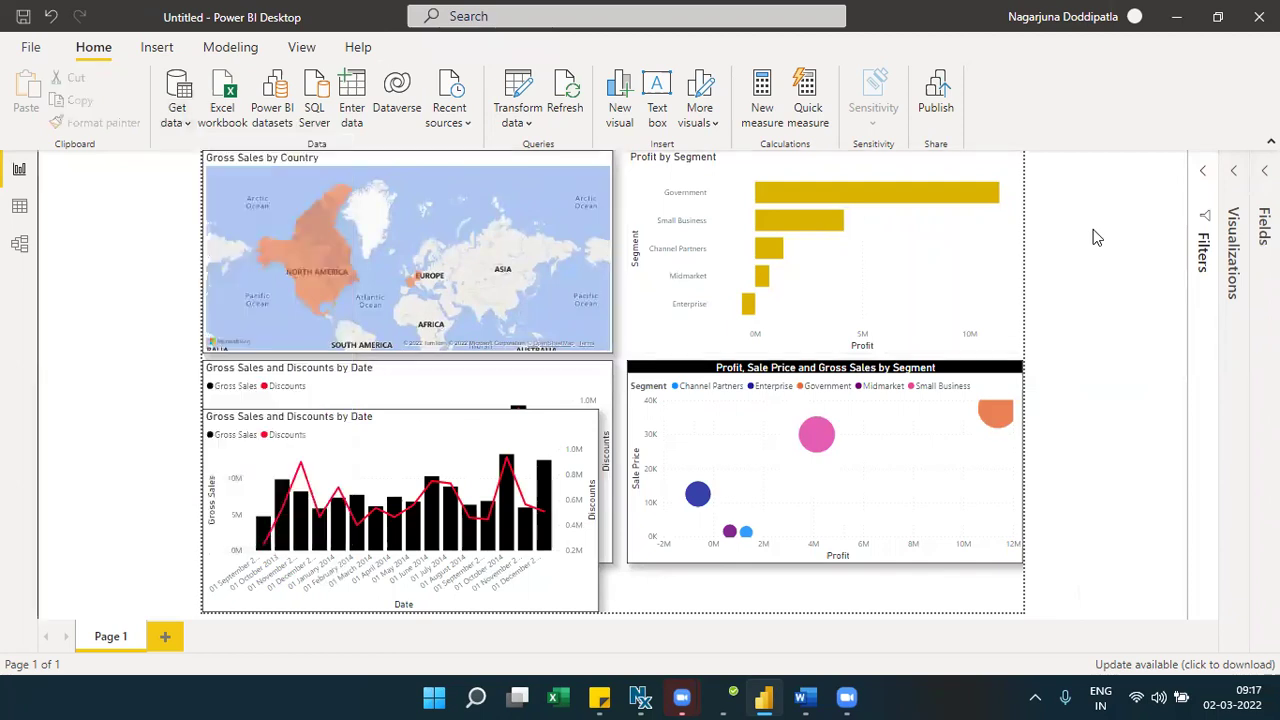
# Change the Page 1 tab's name to 'Report'
pyautogui.doubleClick(125, 637)
pyautogui.write('Report')
pyautogui.press('Return')
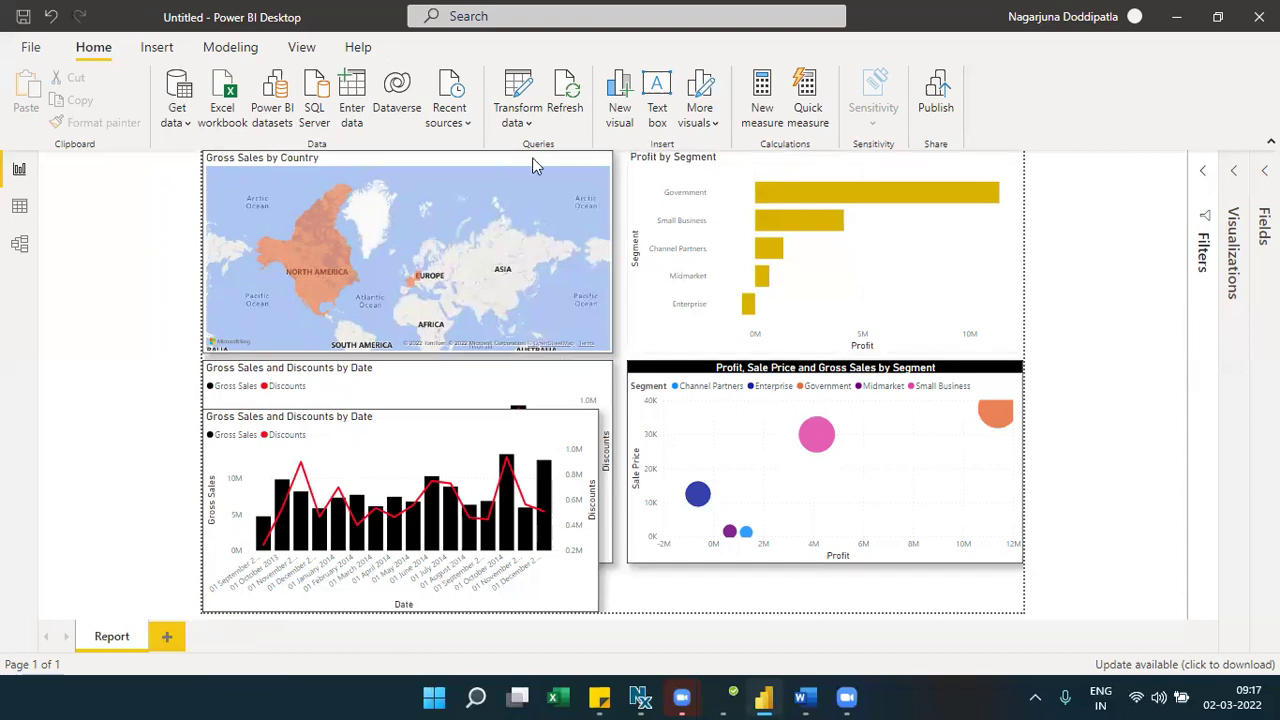
# Convert the shortened Profit by Segment chart to a 16.89M Profit card, moved and shrunk at top right
pyautogui.click(788, 283)
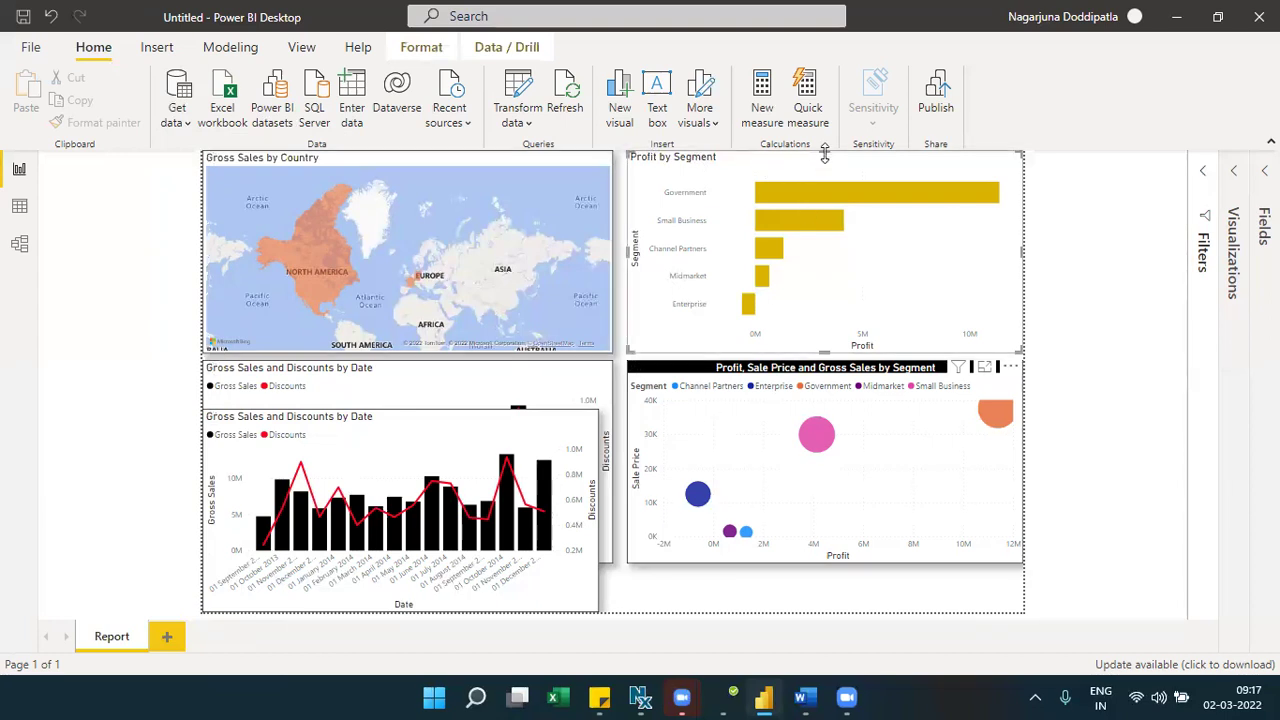
pyautogui.moveTo(829, 150); pyautogui.dragTo(835, 240)
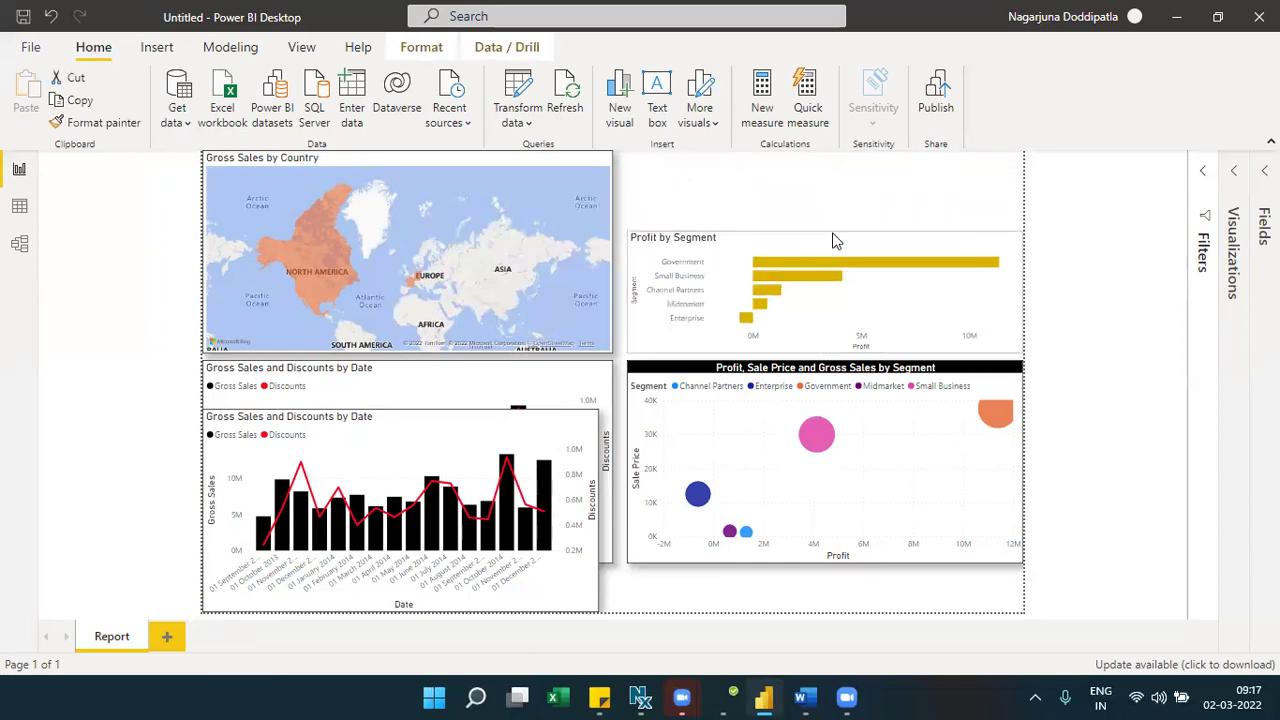
pyautogui.click(1235, 178)
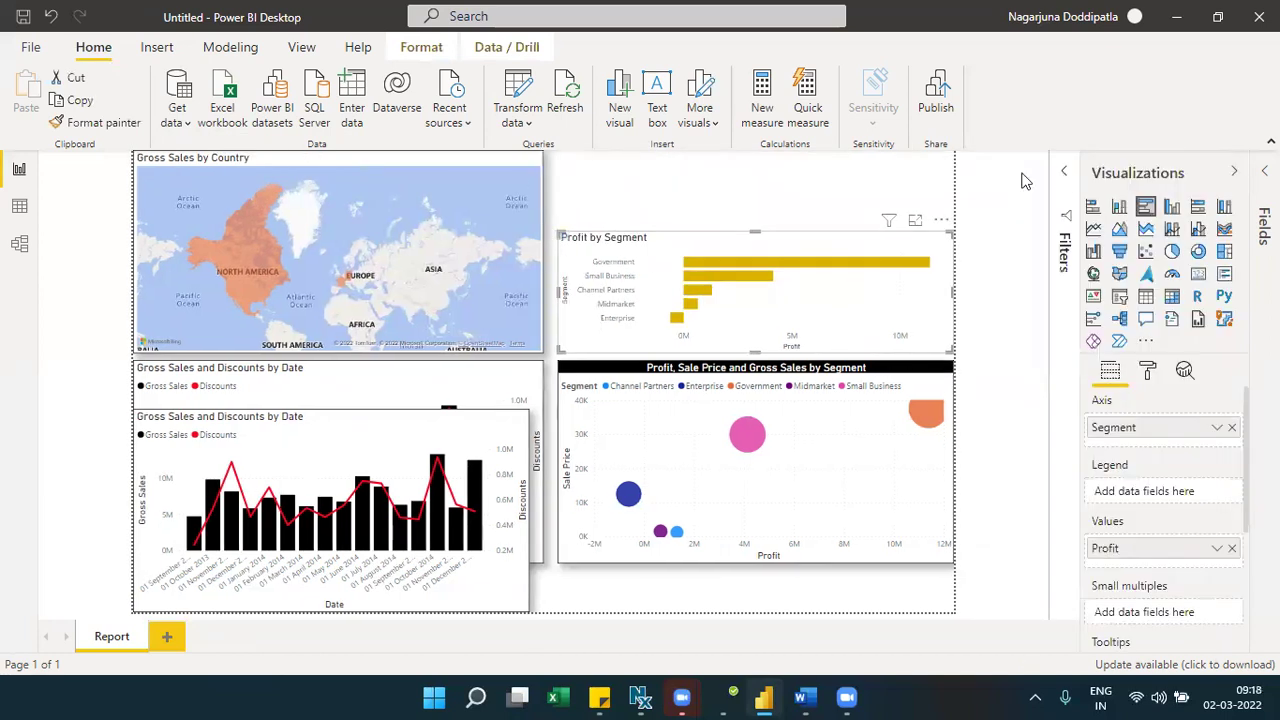
pyautogui.click(1203, 281)
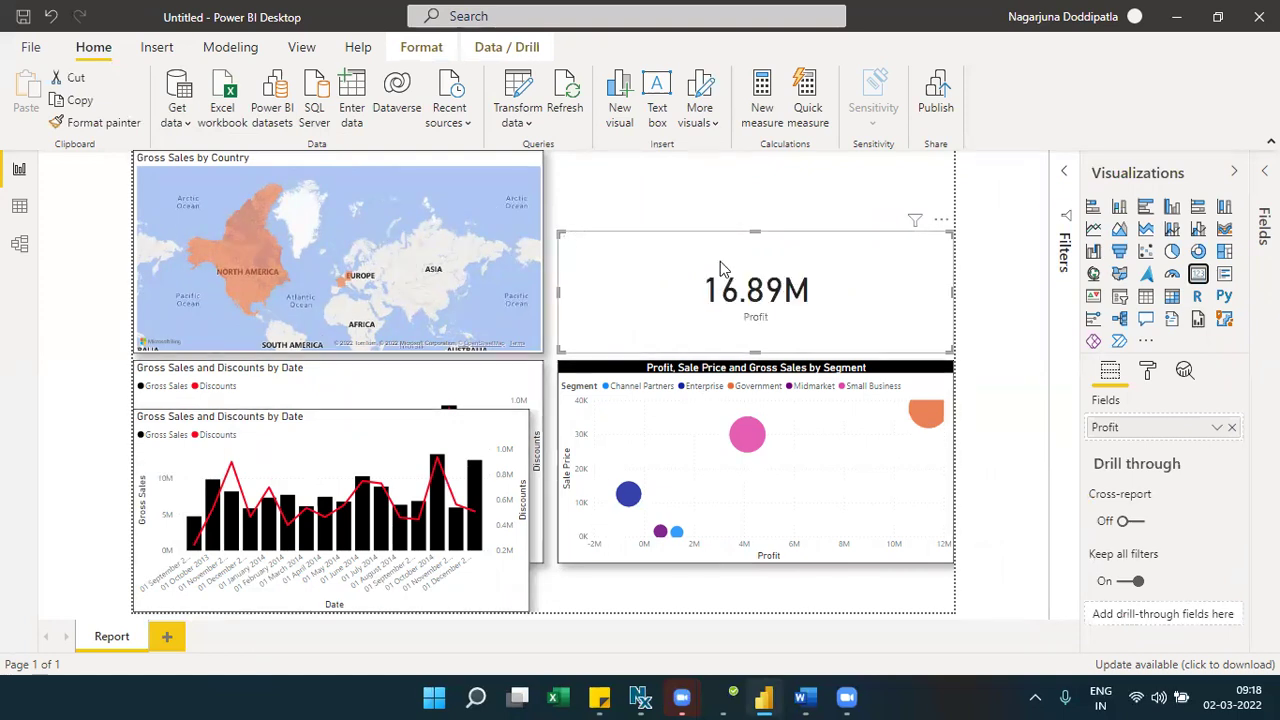
pyautogui.moveTo(717, 260); pyautogui.dragTo(712, 180)
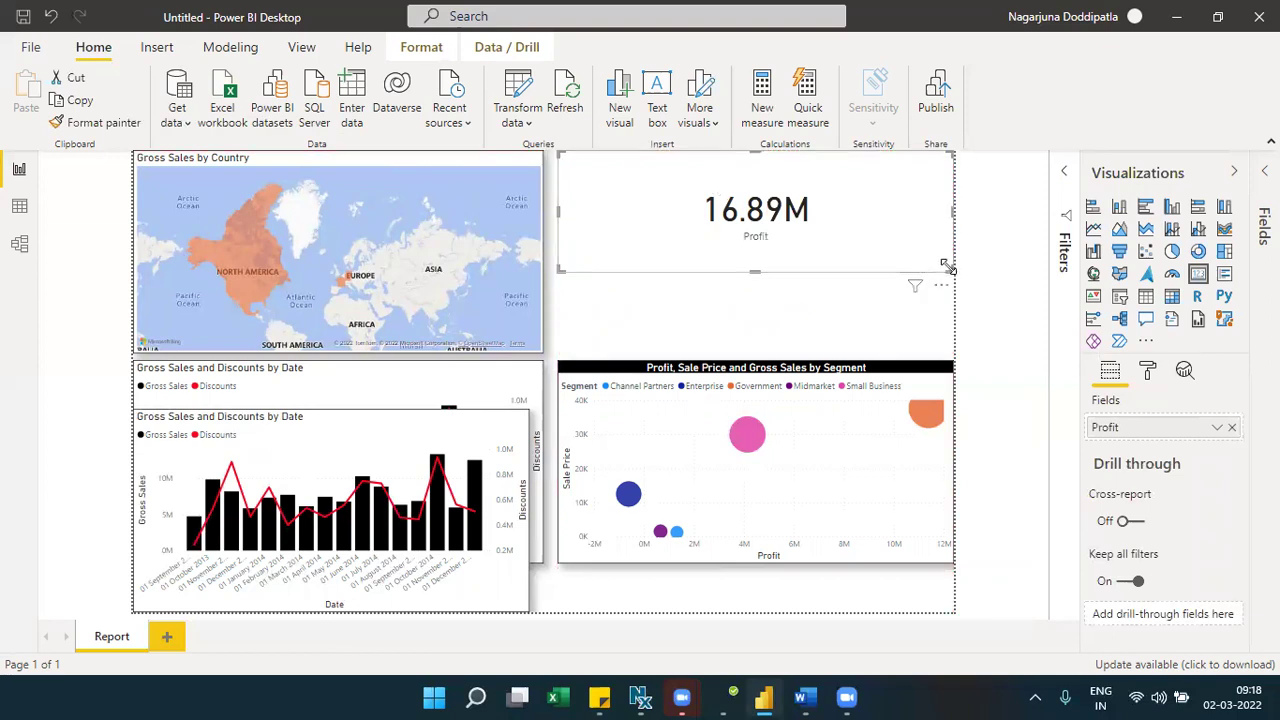
pyautogui.moveTo(950, 270); pyautogui.dragTo(690, 214)
pyautogui.click(688, 260)
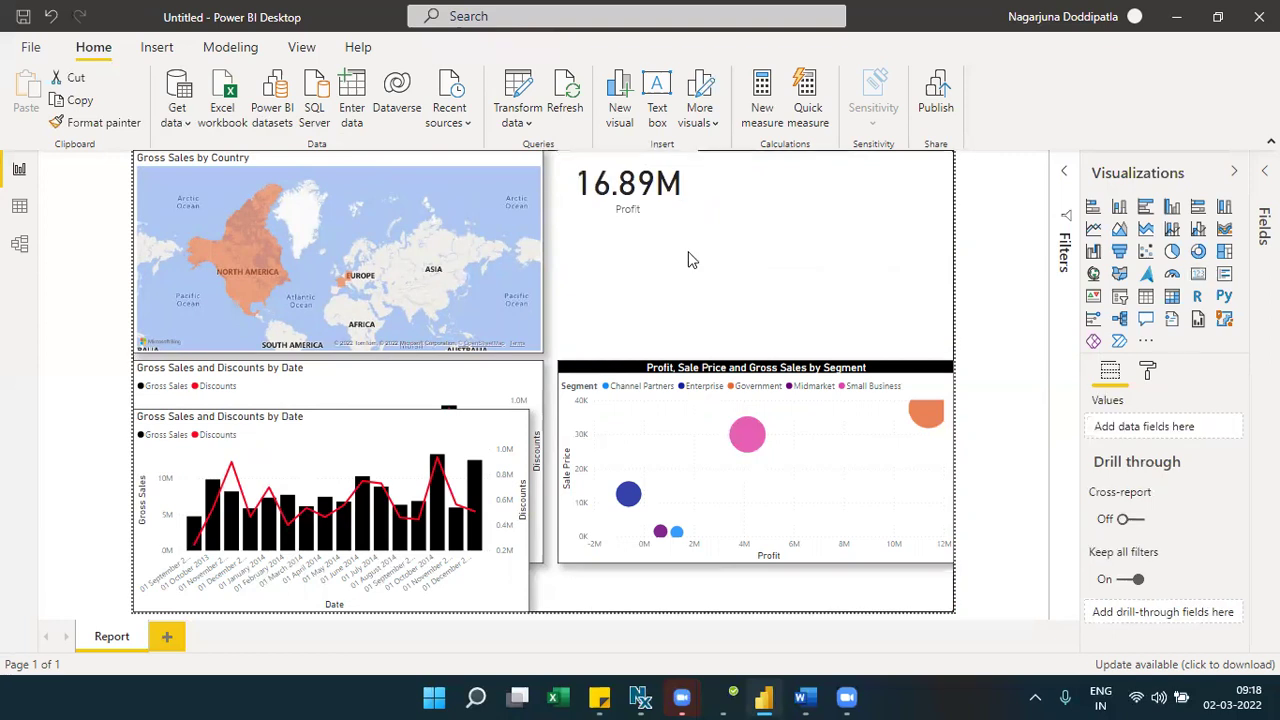